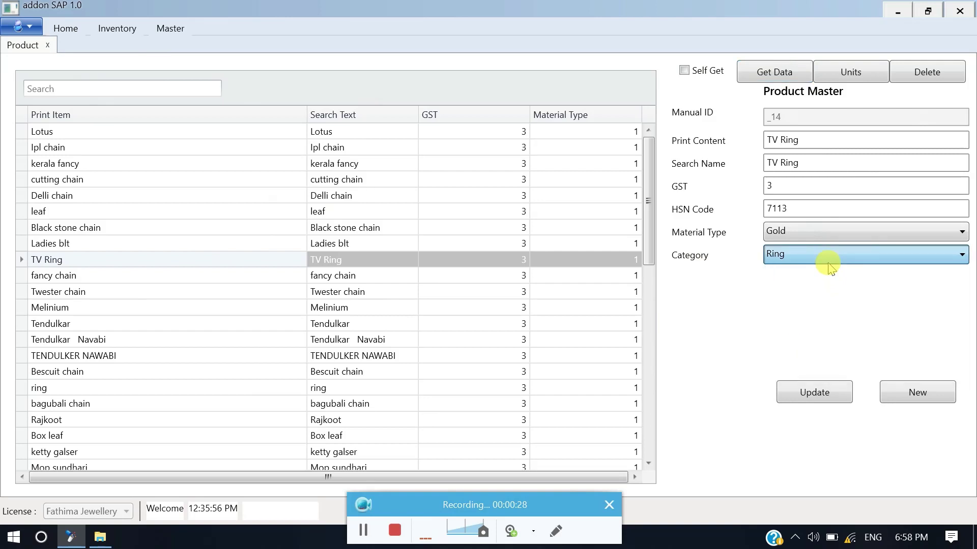
pyautogui.click(827, 263)
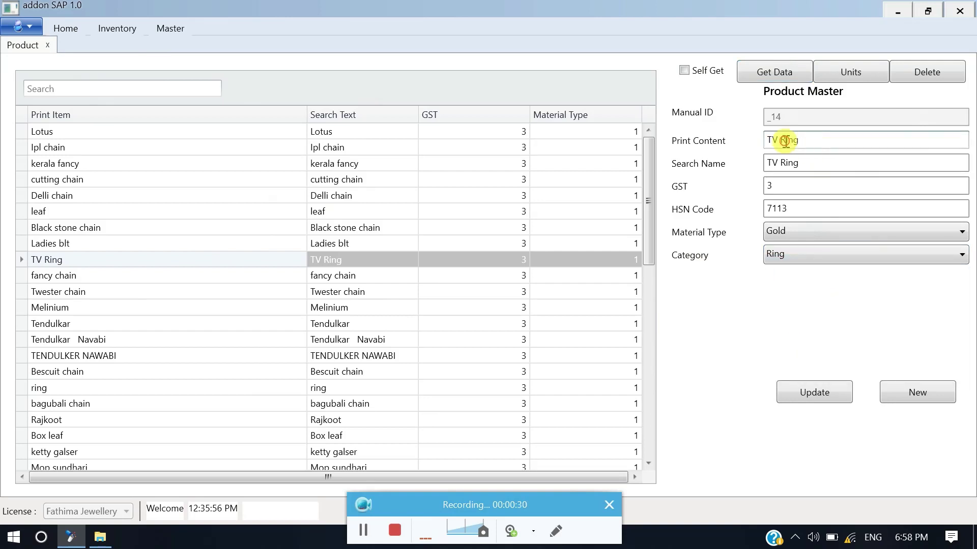
# Step: Check TV Ring's category and print content text in the Product Master, then close the form
pyautogui.moveTo(793, 141); pyautogui.dragTo(682, 142)
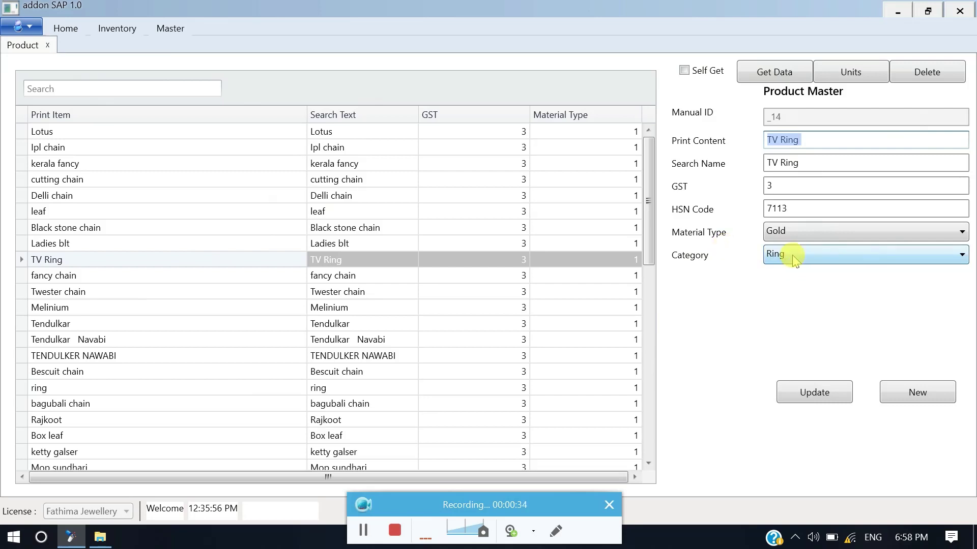
pyautogui.click(47, 45)
pyautogui.click(65, 28)
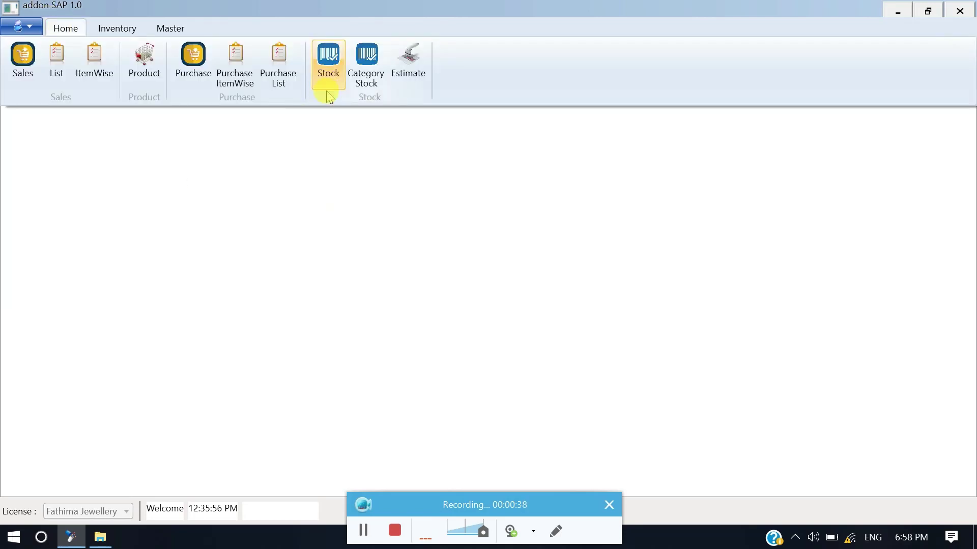
pyautogui.click(365, 71)
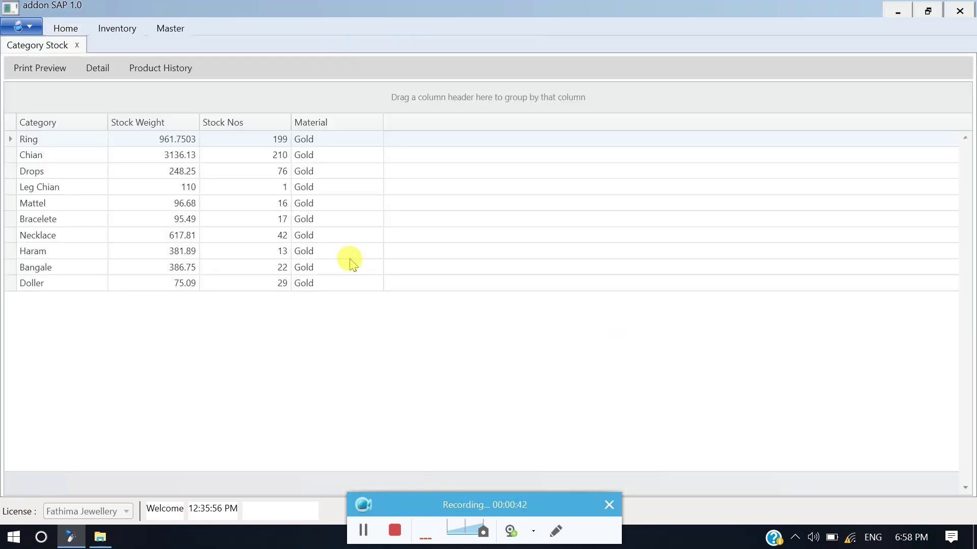
pyautogui.click(87, 147)
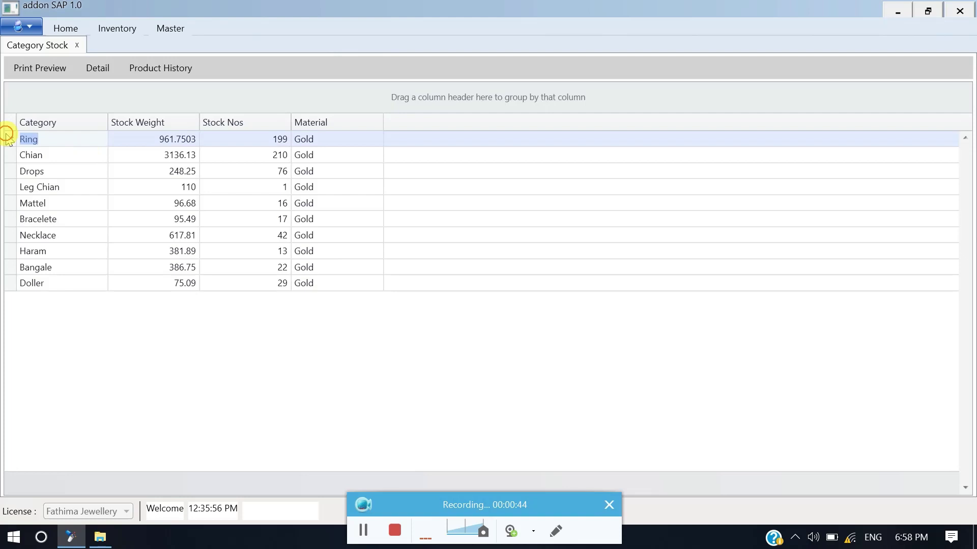
pyautogui.click(158, 142)
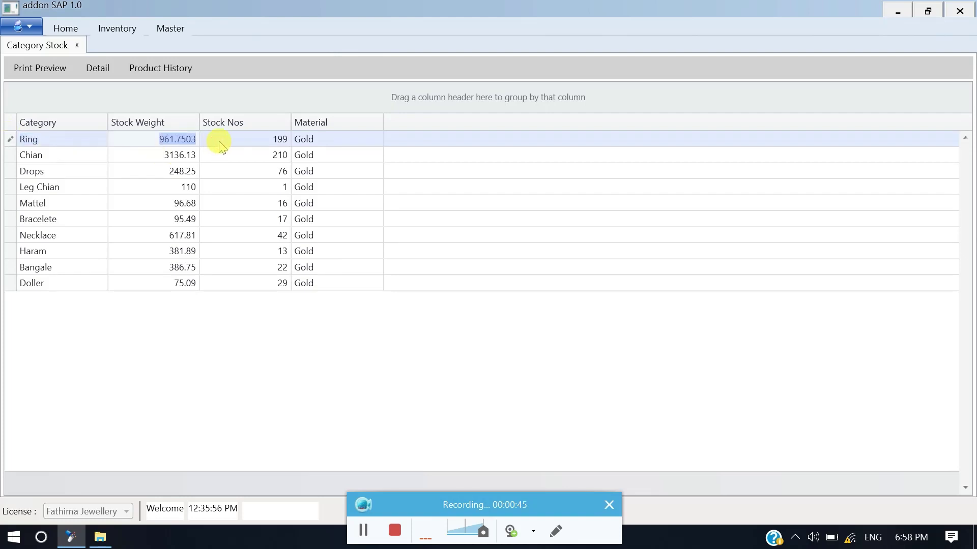
pyautogui.click(77, 45)
pyautogui.click(328, 63)
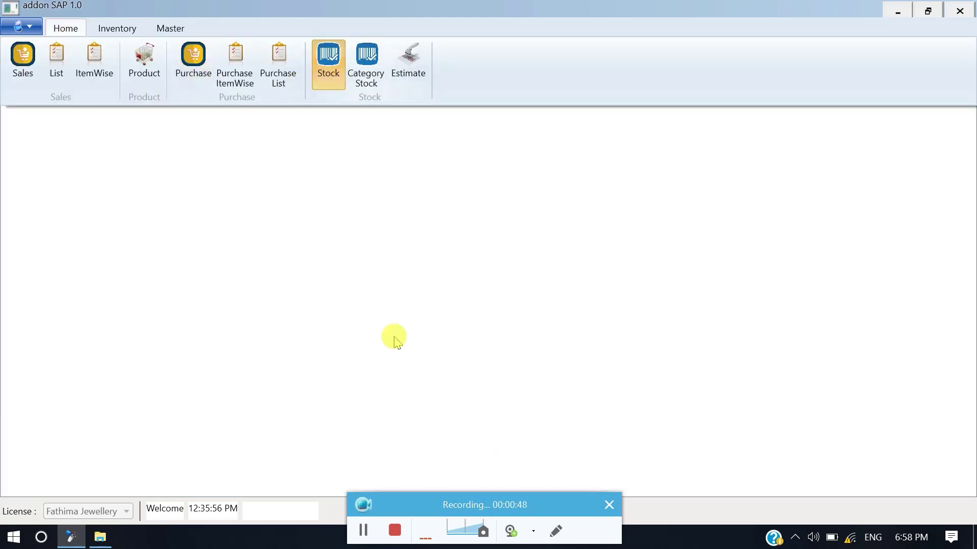
# Step: Select the TV Ring row (53 nos, 398.7 weight) and open its item details
pyautogui.scroll(-3, 83, 220)
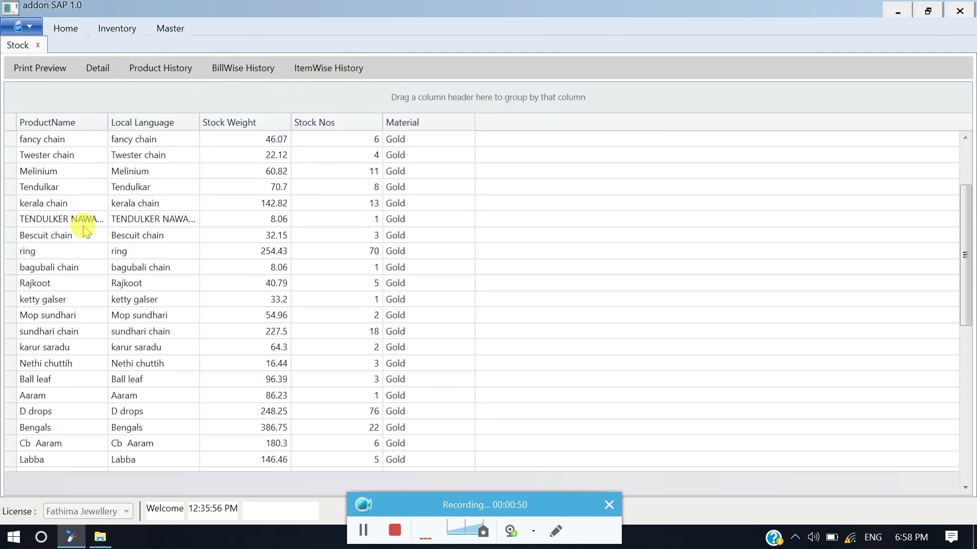
pyautogui.scroll(3, 81, 220)
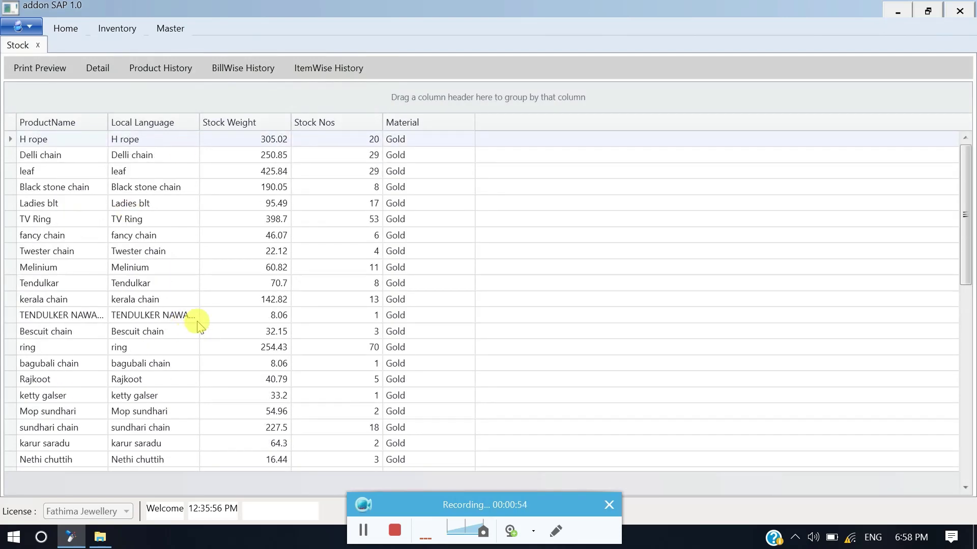
pyautogui.click(74, 218)
pyautogui.click(350, 220)
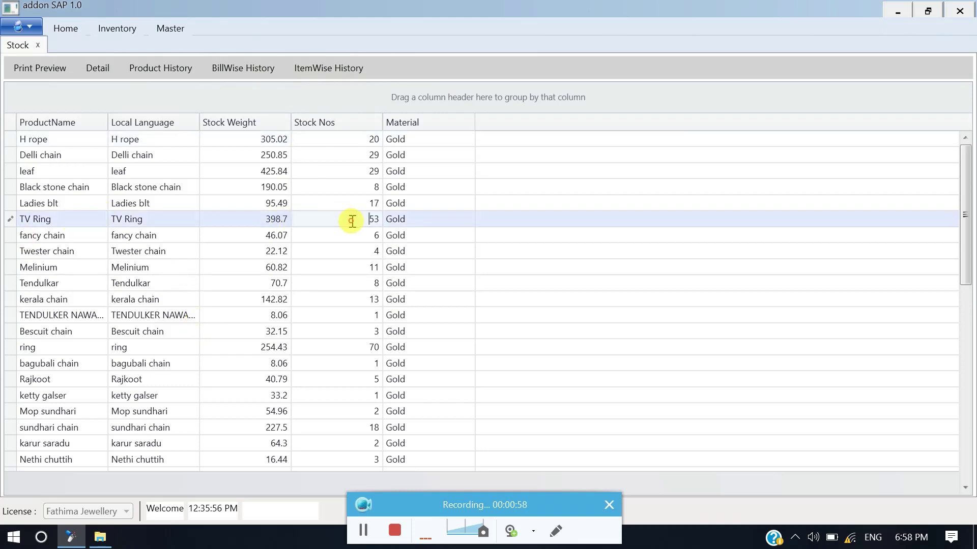
pyautogui.click(274, 221)
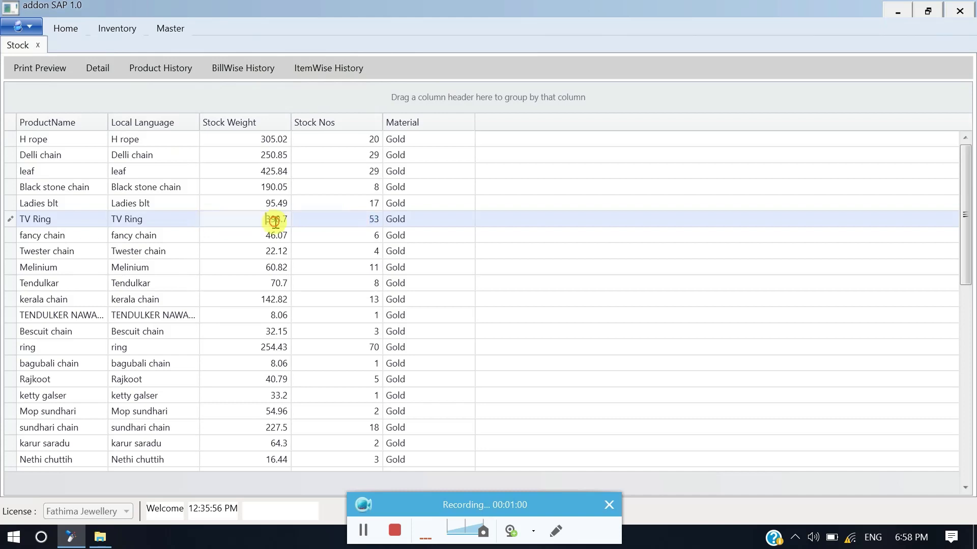
pyautogui.moveTo(275, 221); pyautogui.dragTo(327, 225)
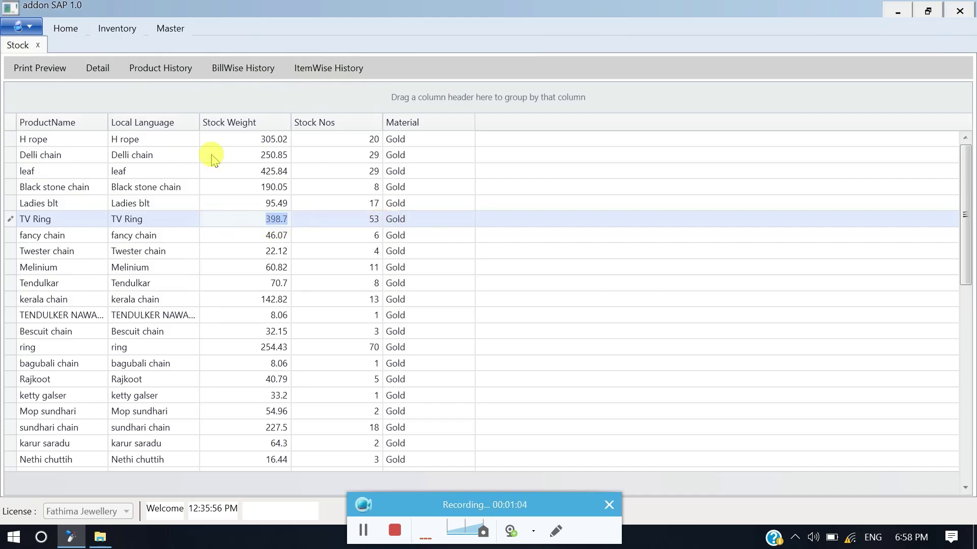
pyautogui.click(98, 67)
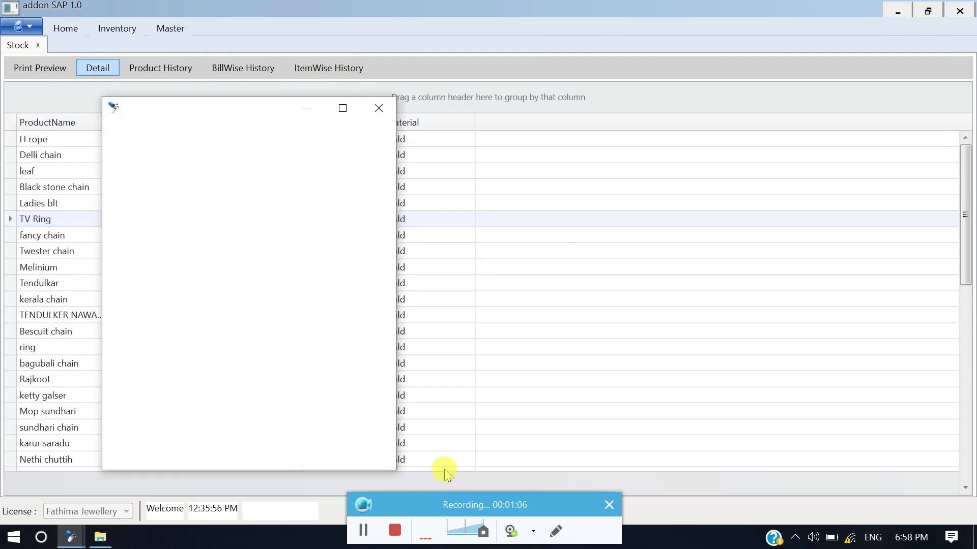
# Step: Maximise the detail window, check piece 1321 (16.09, bought 23-Feb-19), and show stock status choices
pyautogui.click(341, 107)
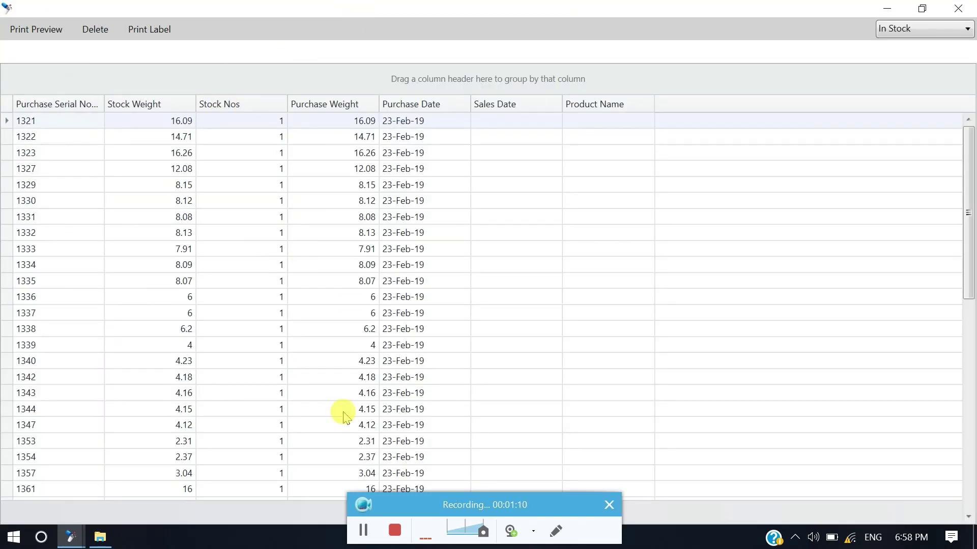
pyautogui.click(60, 126)
pyautogui.doubleClick(53, 125)
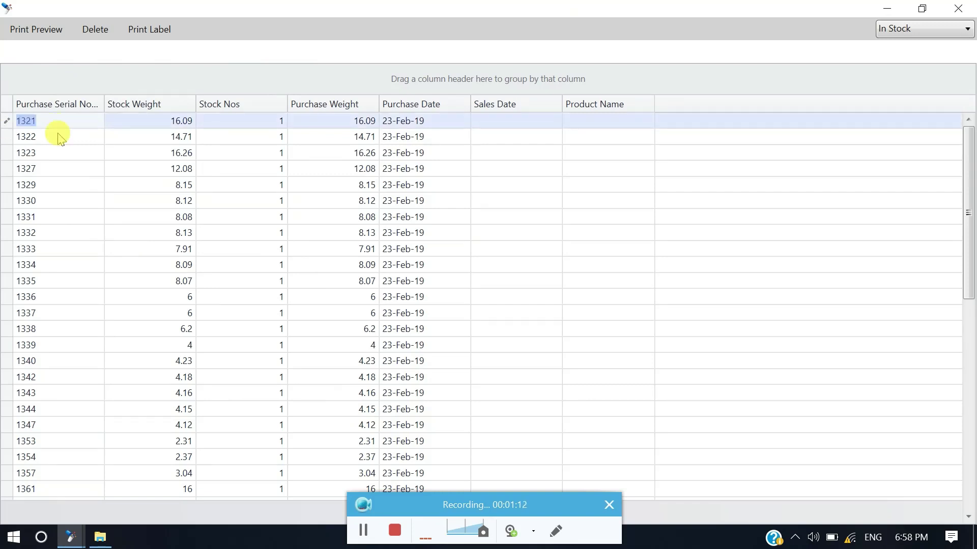
pyautogui.click(154, 122)
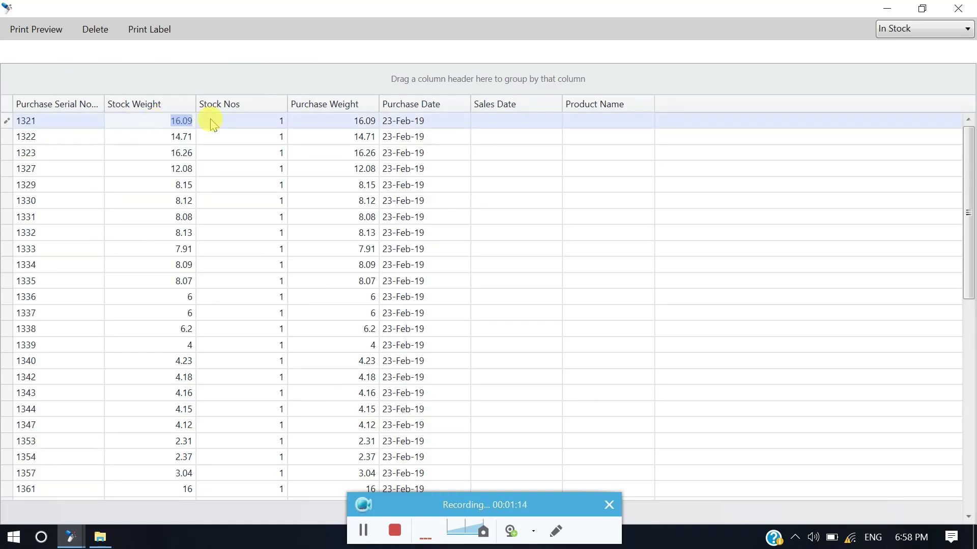
pyautogui.click(394, 119)
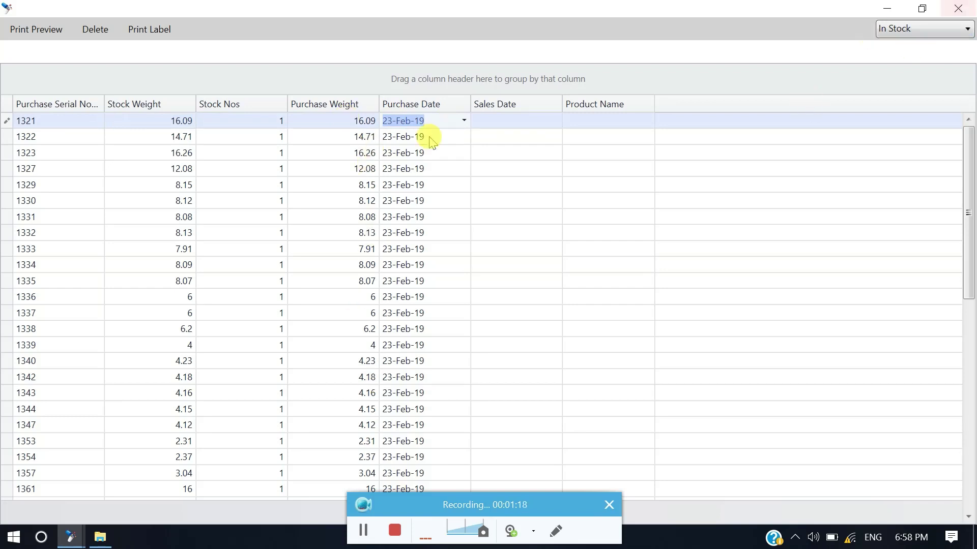
pyautogui.click(906, 32)
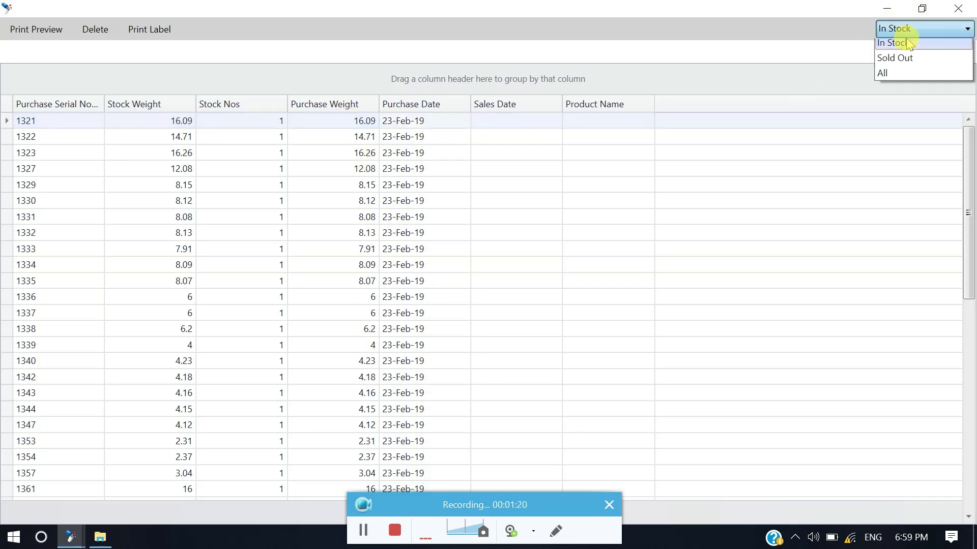
# Step: Filter to Sold Out pieces, check item 1345's purchase and sales dates, then close the window
pyautogui.click(907, 63)
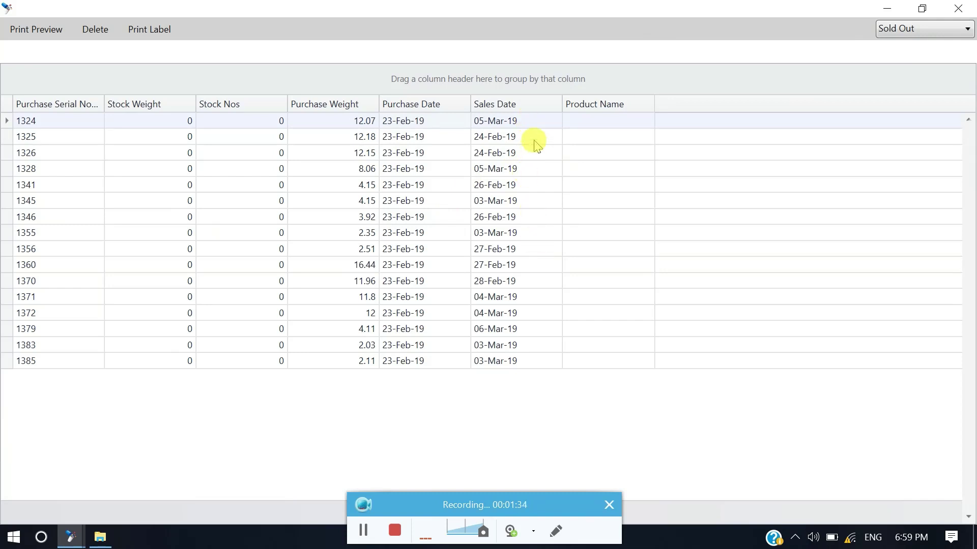
pyautogui.click(401, 202)
pyautogui.click(525, 200)
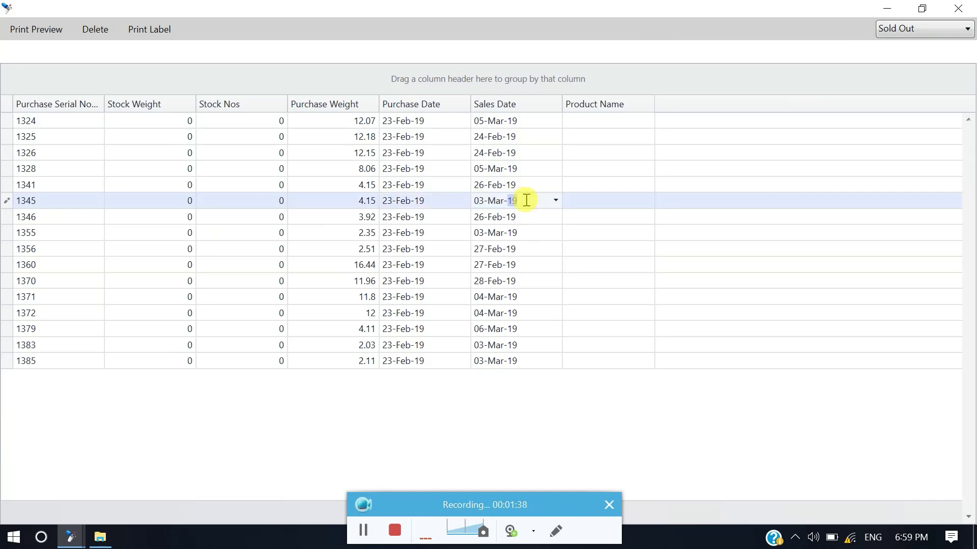
pyautogui.click(959, 10)
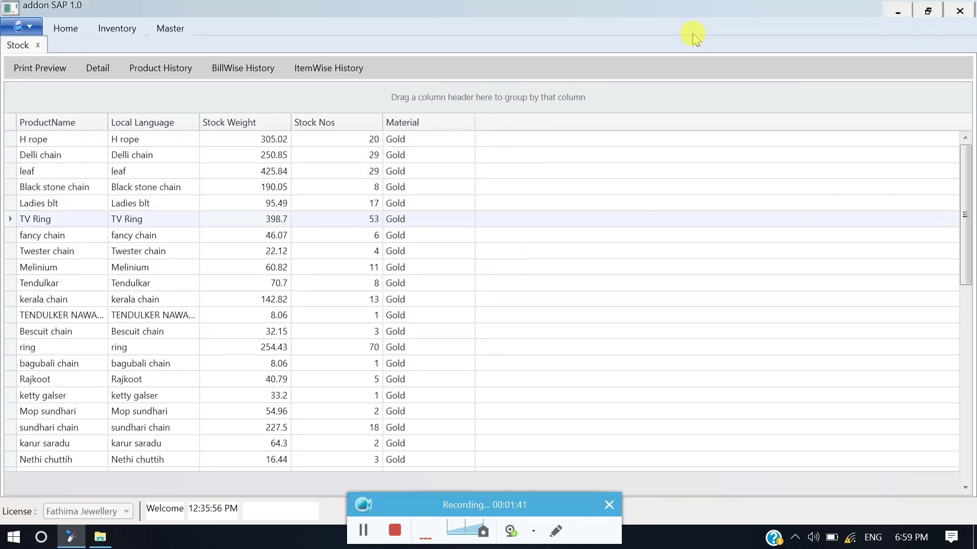
# Step: Open TV Ring's product history maximised and check the first entry: 54 pieces purchased, 461.96 grams
pyautogui.click(161, 81)
pyautogui.click(815, 129)
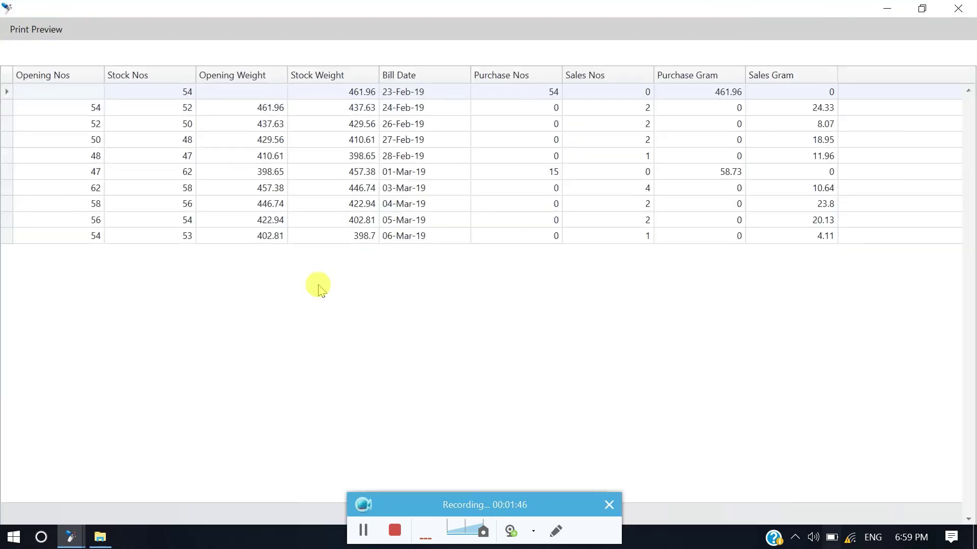
pyautogui.click(436, 90)
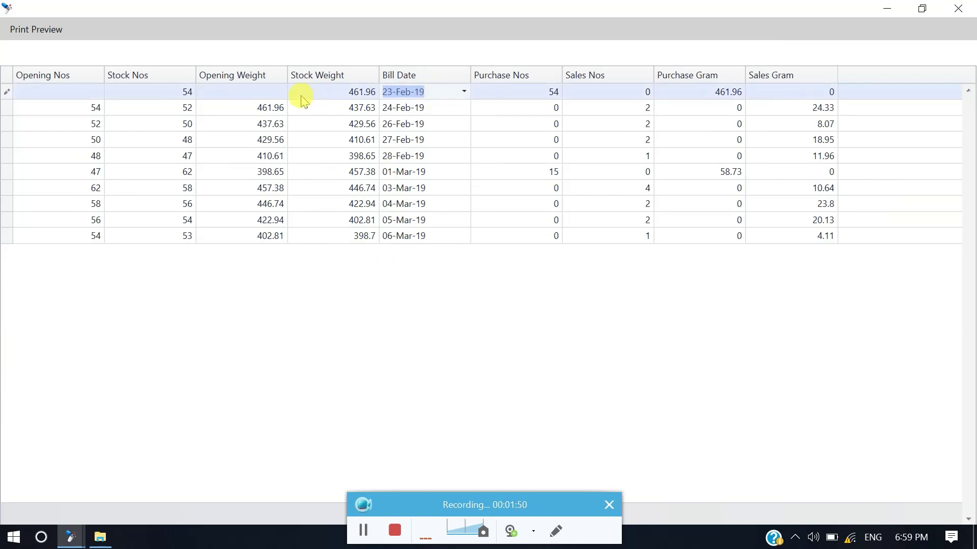
pyautogui.click(546, 95)
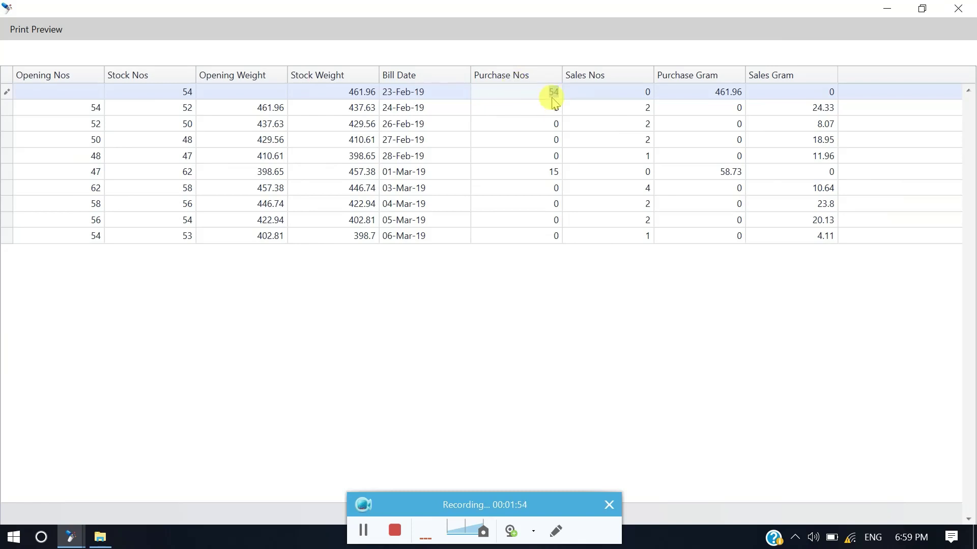
pyautogui.click(552, 97)
pyautogui.click(697, 97)
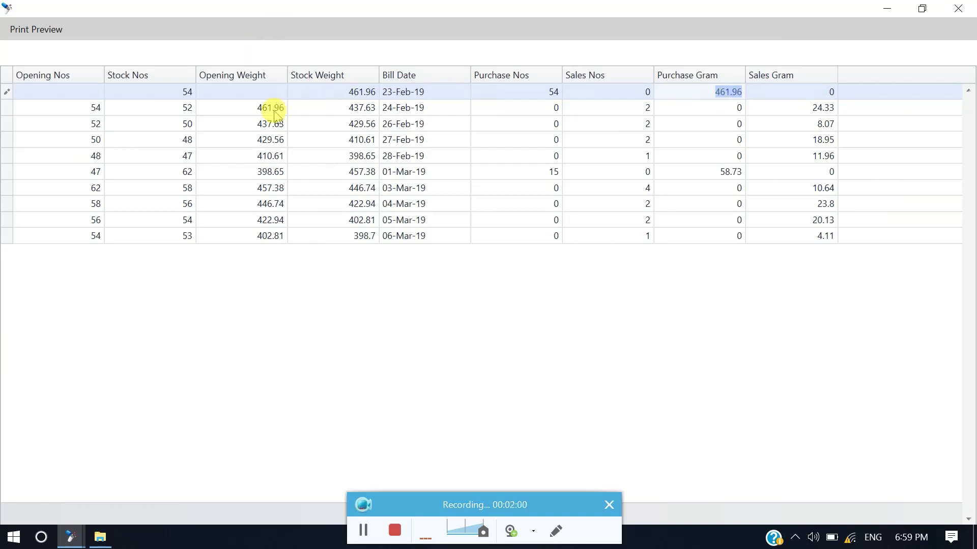
# Step: Review the 24-Feb-19 entry: opening 54 / 461.96, sales 2 / 24.33, stock 437.63
pyautogui.click(449, 109)
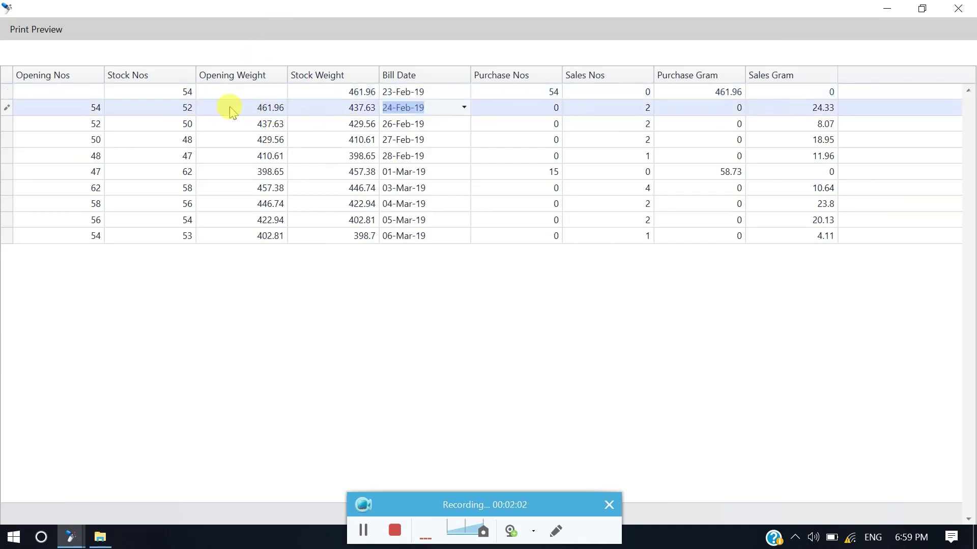
pyautogui.click(264, 108)
pyautogui.moveTo(279, 108); pyautogui.dragTo(251, 86)
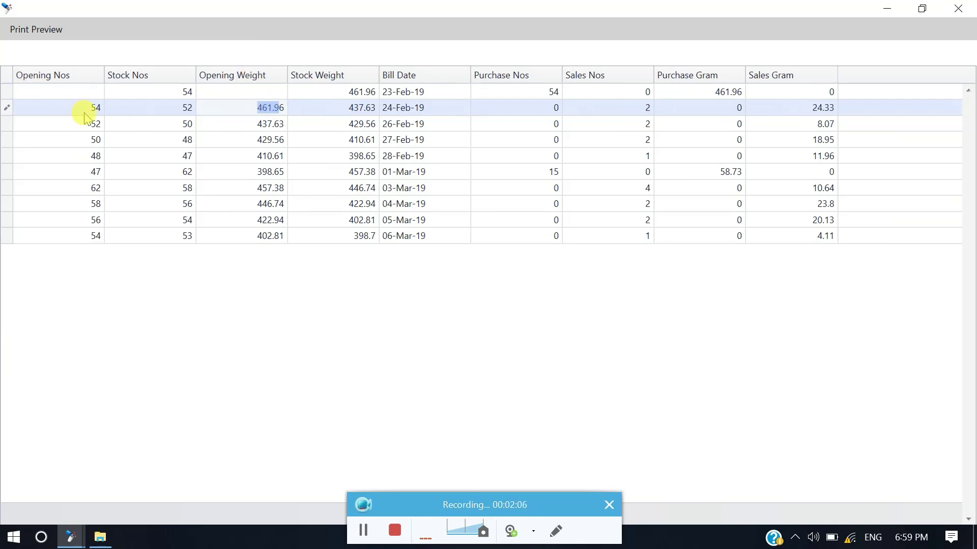
pyautogui.moveTo(88, 108); pyautogui.dragTo(112, 113)
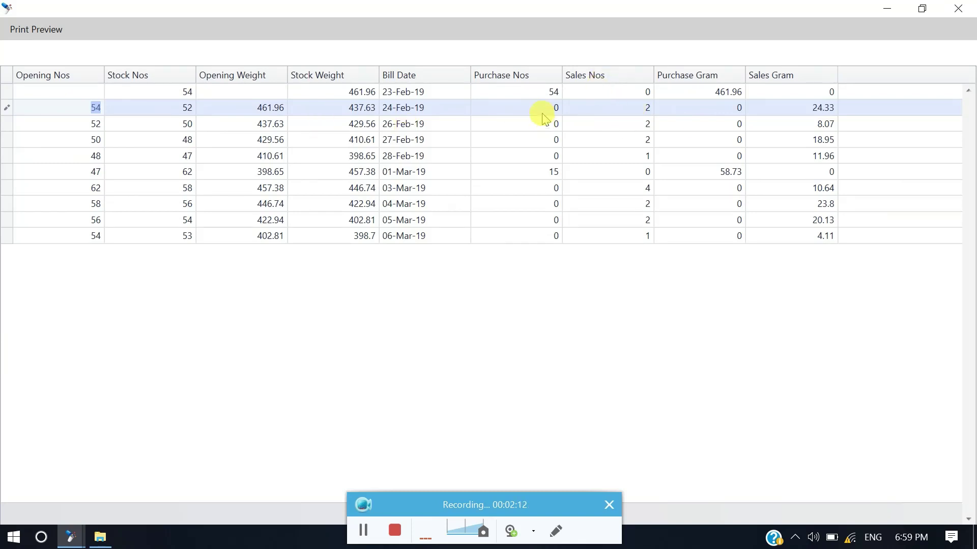
pyautogui.click(652, 108)
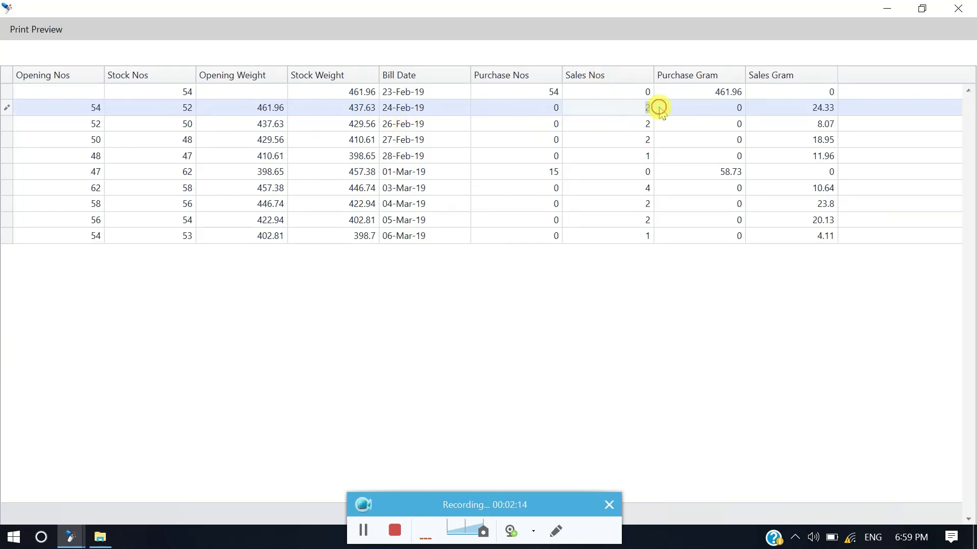
pyautogui.click(779, 109)
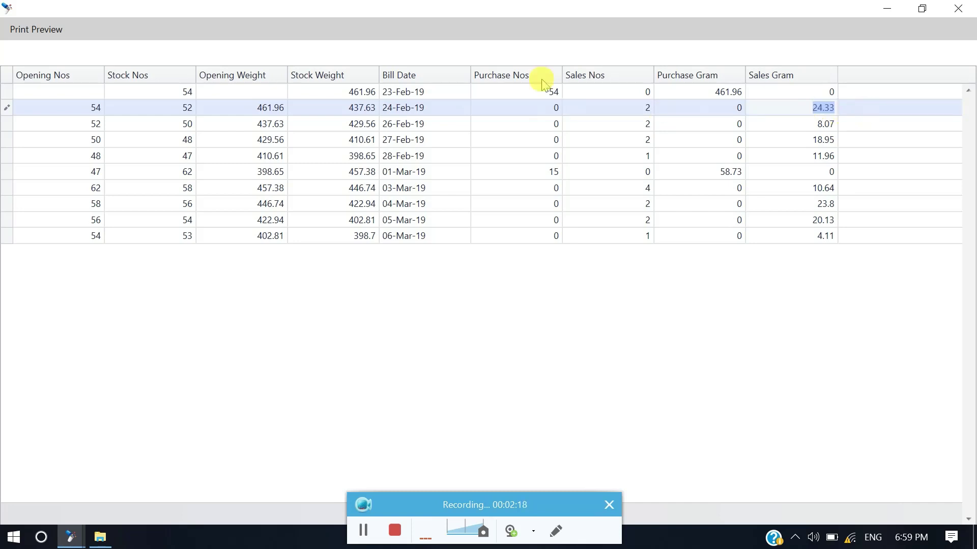
pyautogui.click(296, 111)
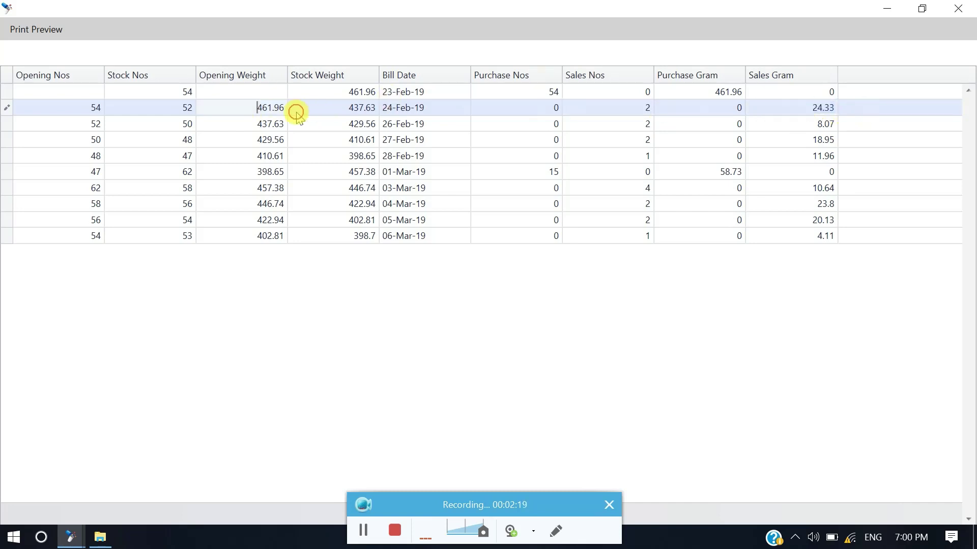
pyautogui.click(330, 110)
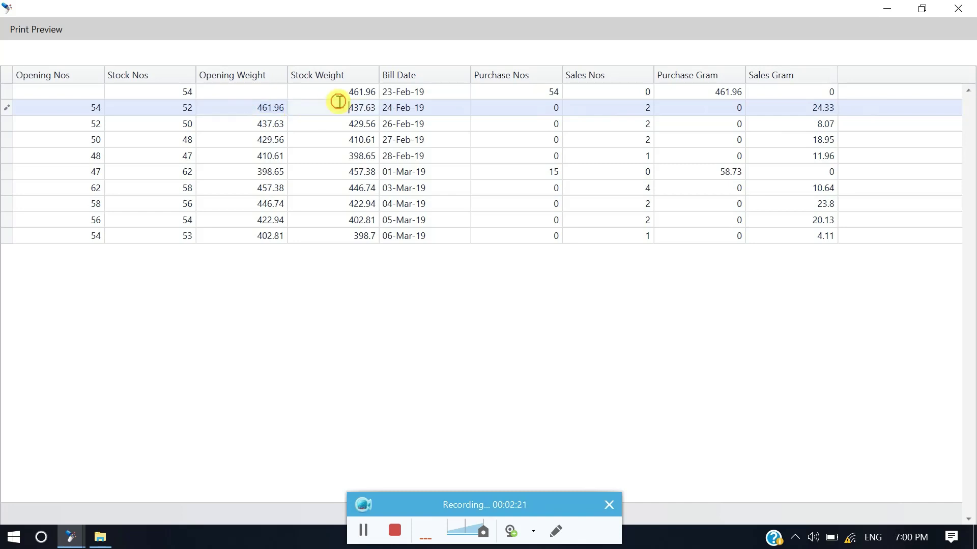
pyautogui.click(383, 109)
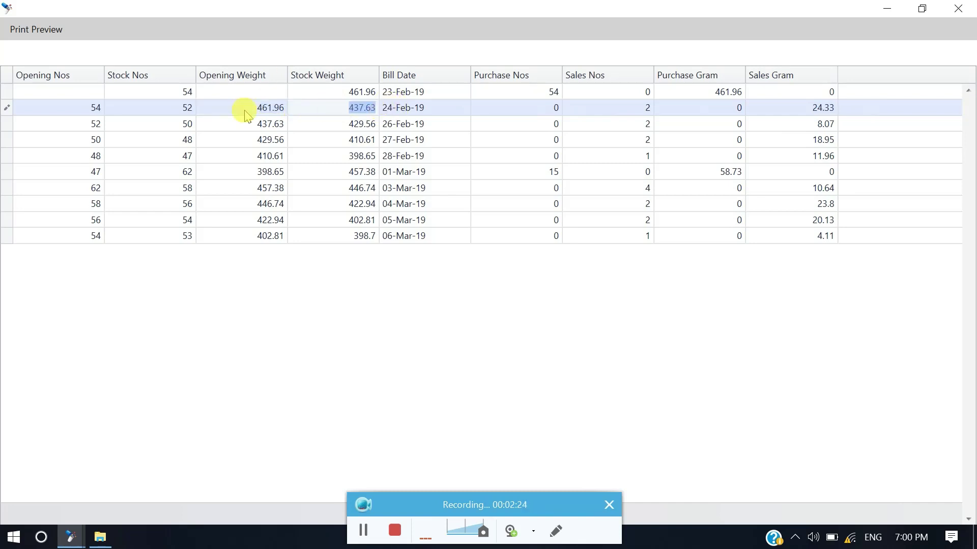
pyautogui.click(427, 124)
pyautogui.click(432, 109)
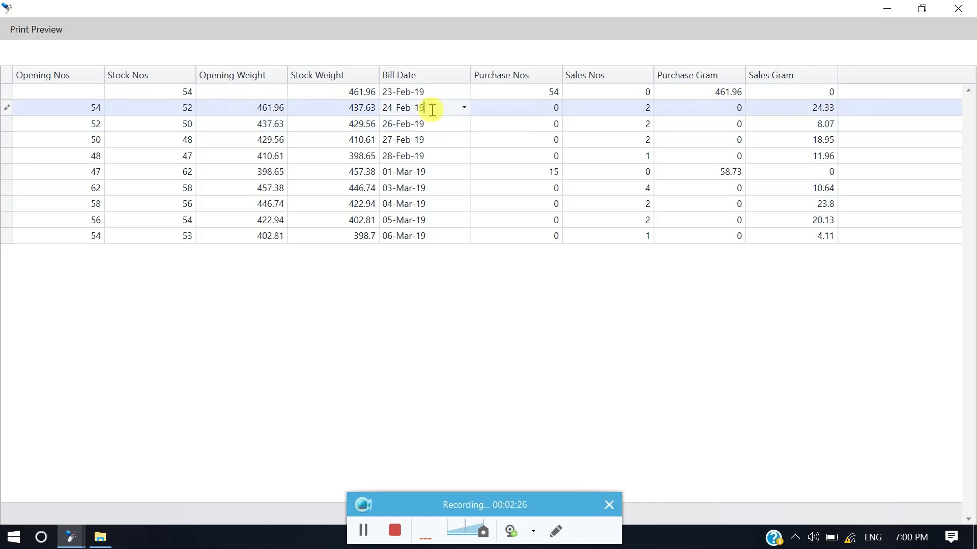
# Step: Review 26-Feb-19 (opening 52 / 437.63, sales 2 / 8.07, stock 429.56) and 28-Feb-19 stock 398.65
pyautogui.click(434, 124)
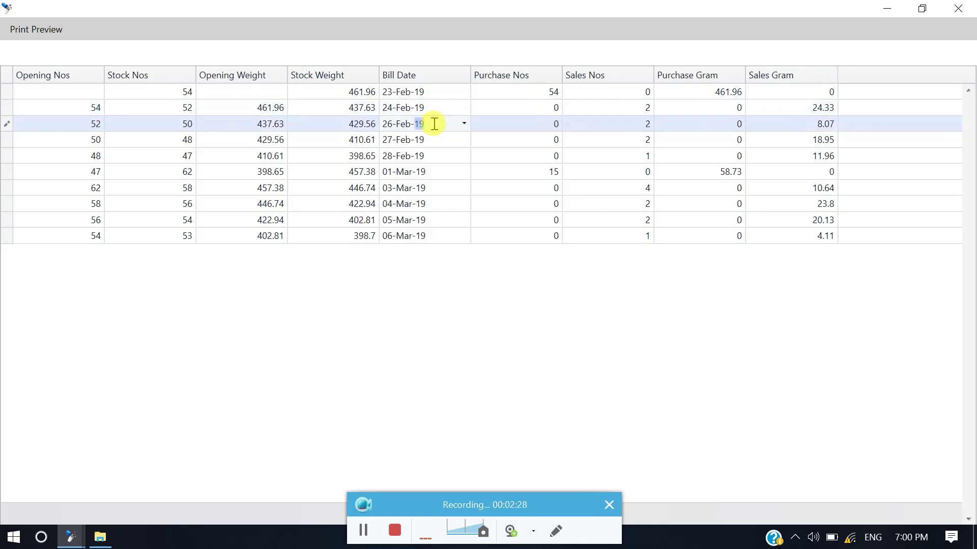
pyautogui.moveTo(434, 123); pyautogui.dragTo(349, 131)
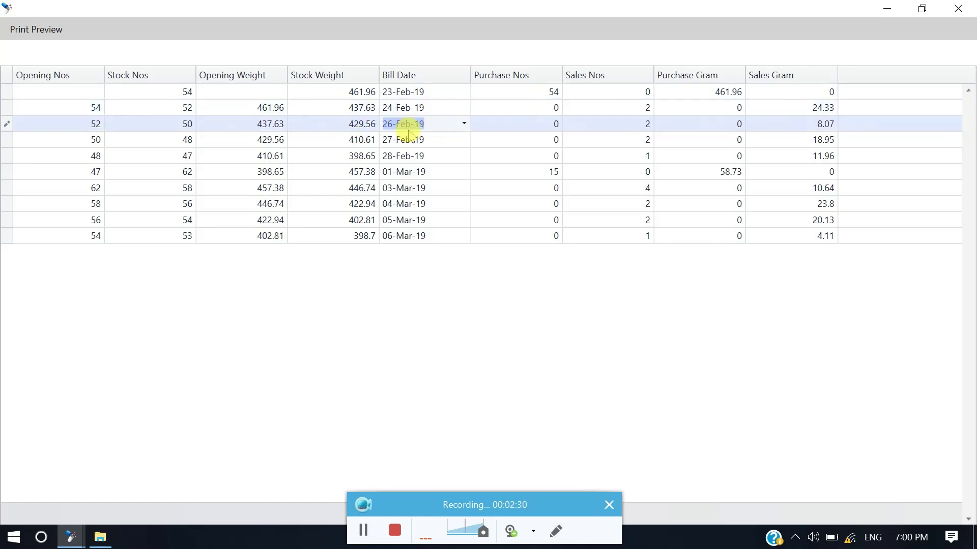
pyautogui.moveTo(235, 127); pyautogui.dragTo(300, 127)
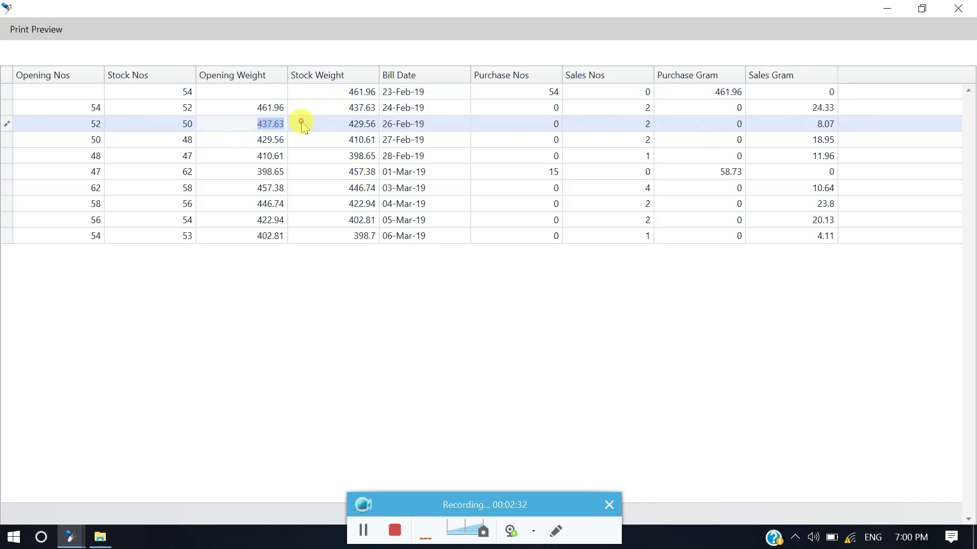
pyautogui.click(81, 124)
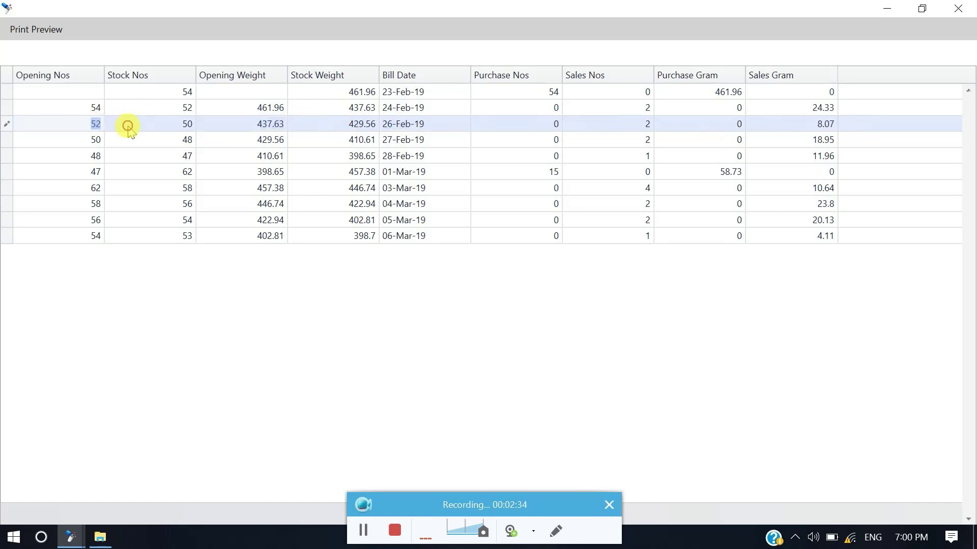
pyautogui.click(375, 124)
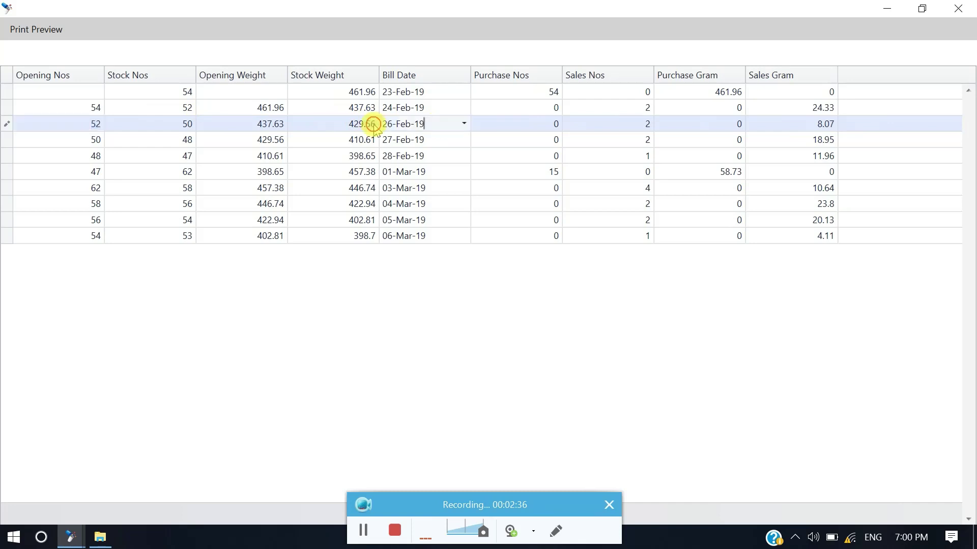
pyautogui.click(637, 128)
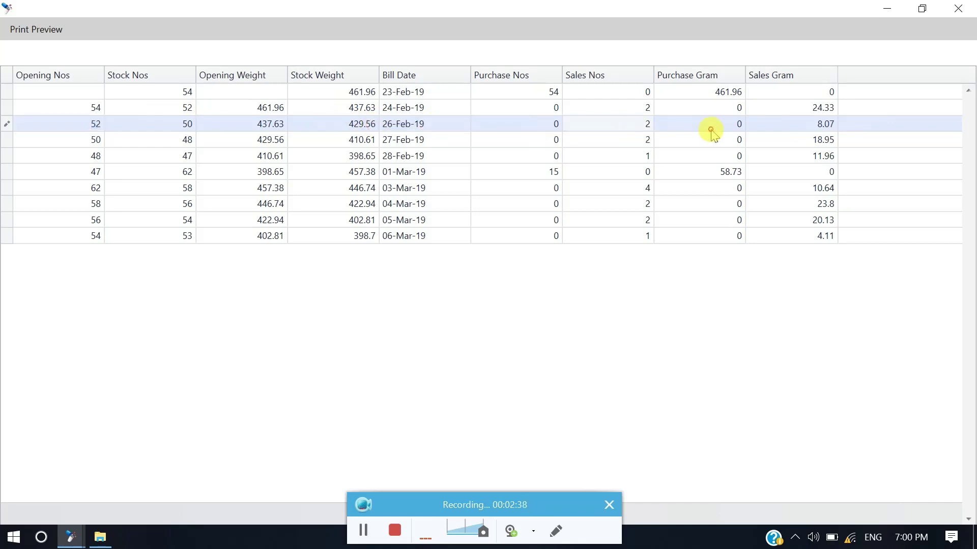
pyautogui.click(798, 125)
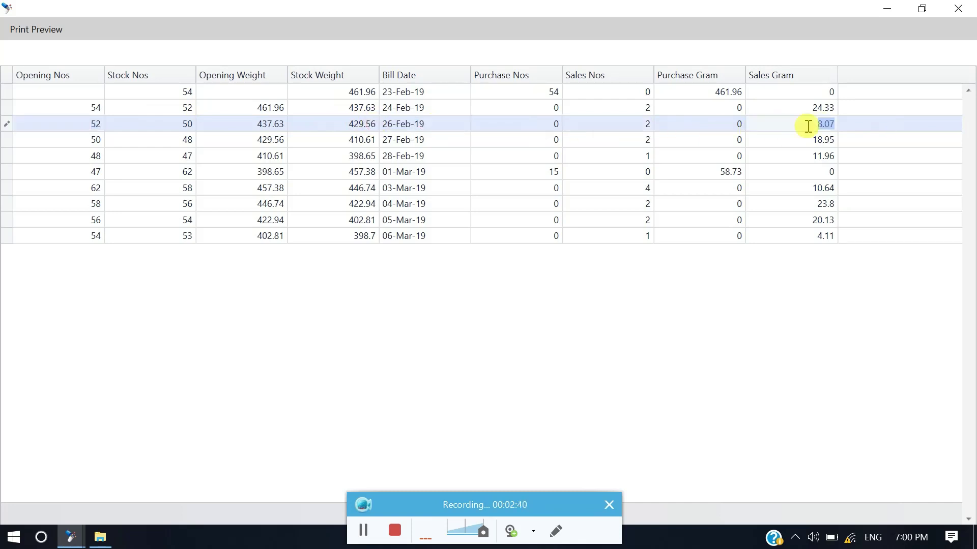
pyautogui.click(261, 123)
pyautogui.click(334, 123)
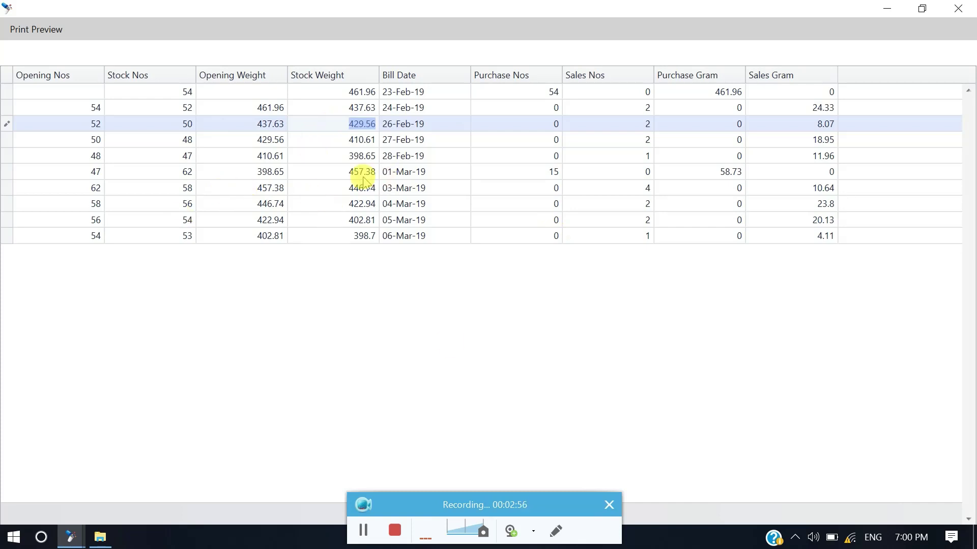
pyautogui.click(422, 156)
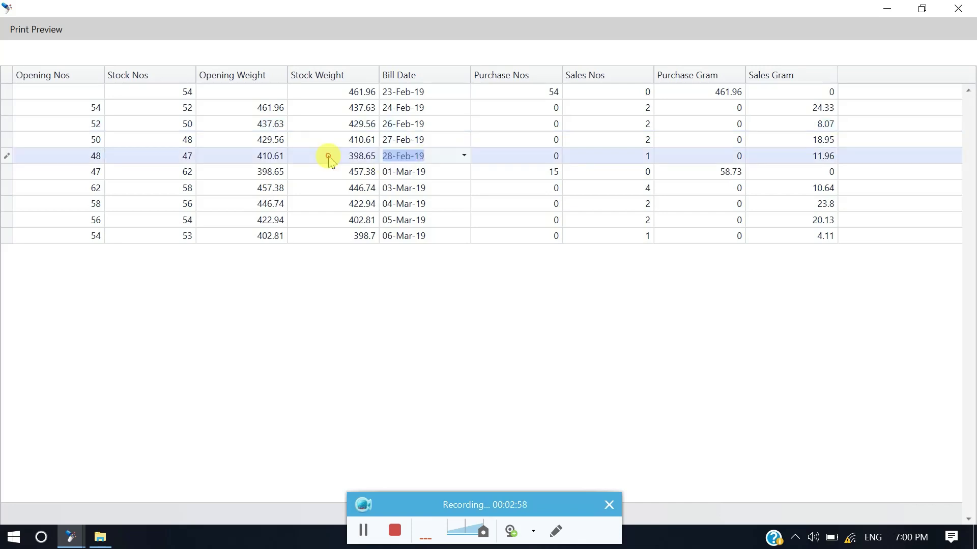
pyautogui.click(377, 155)
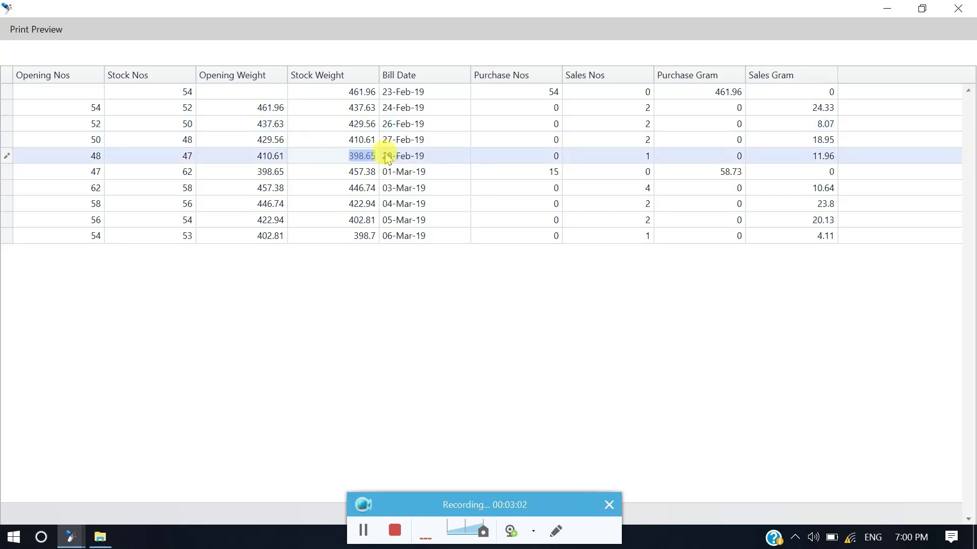
# Step: Sort by Opening Weight descending and check 01-Mar-19: opening 398.65, purchase 15 / 58.73, stock 457.38
pyautogui.click(266, 76)
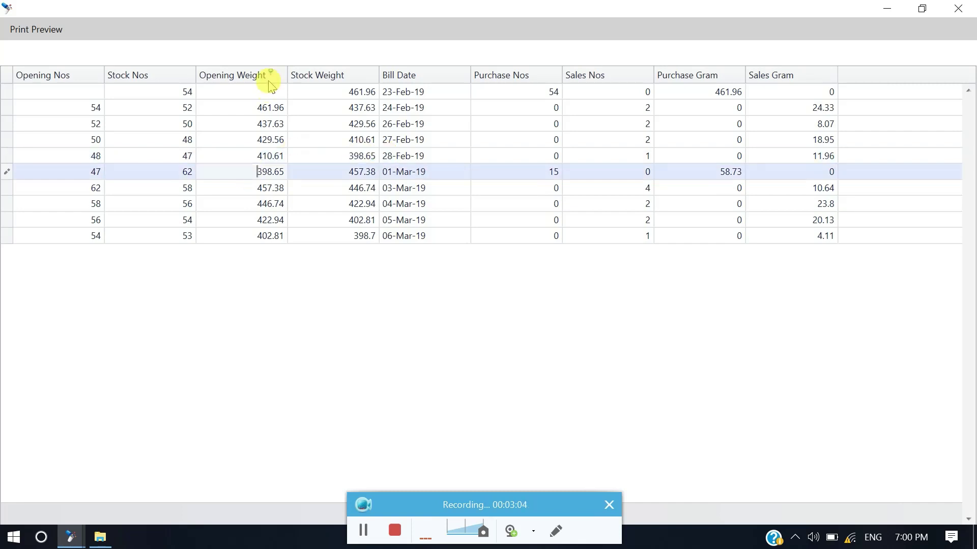
pyautogui.click(224, 74)
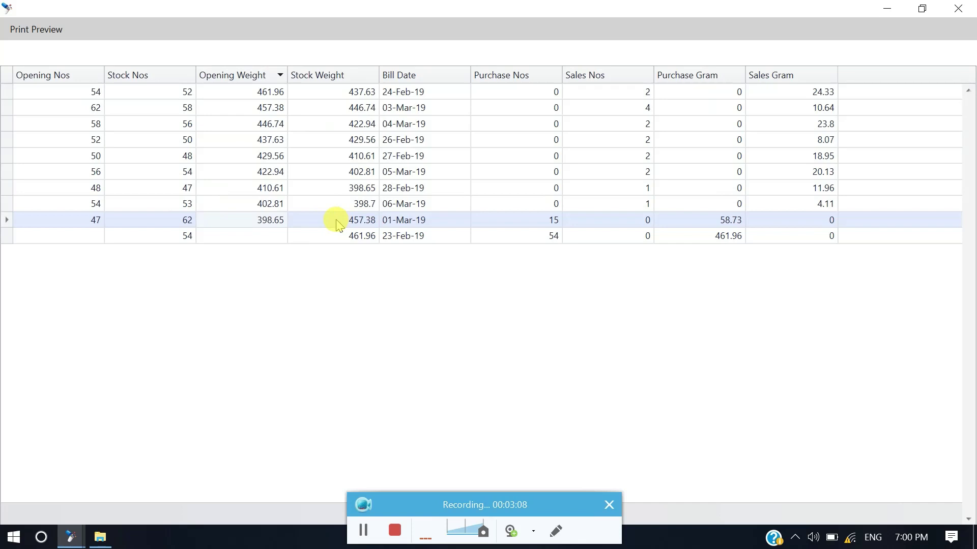
pyautogui.click(337, 223)
pyautogui.click(358, 220)
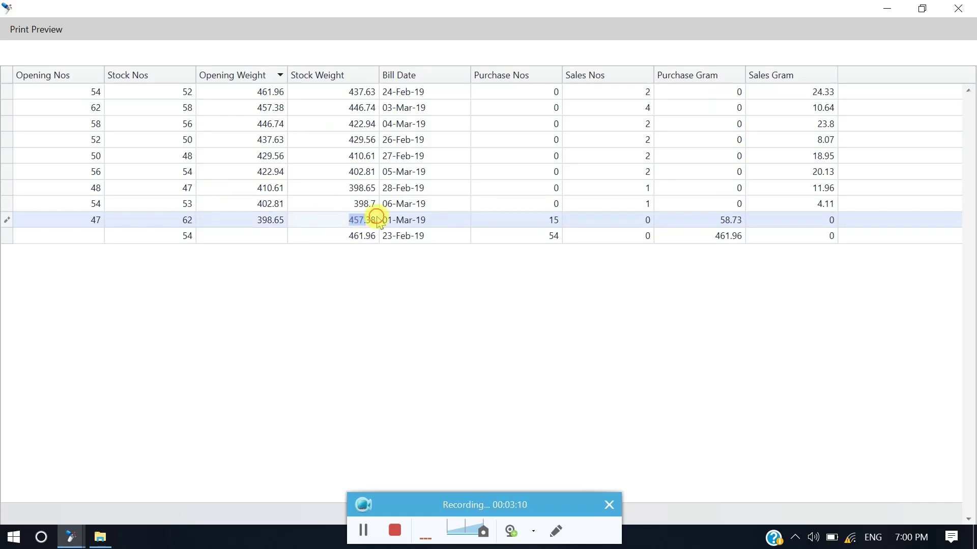
pyautogui.click(534, 220)
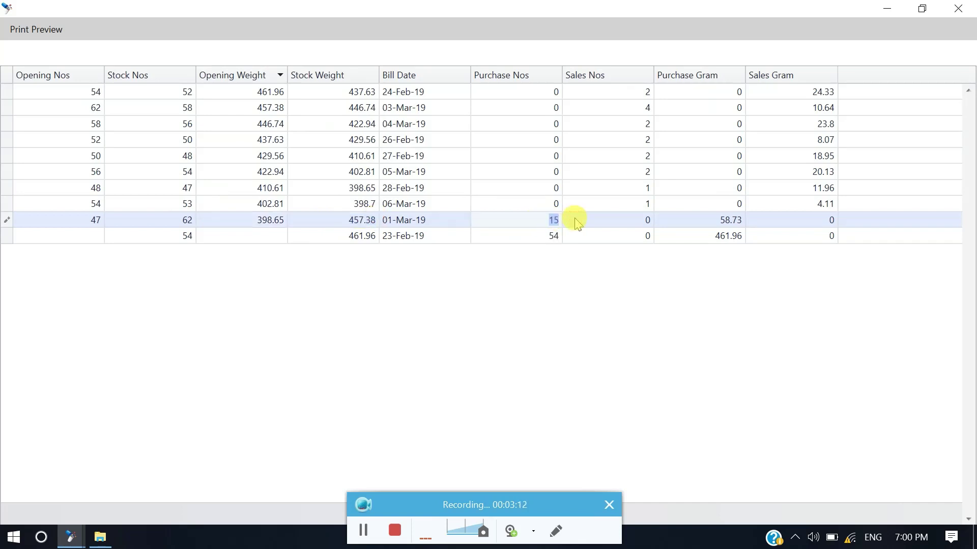
pyautogui.click(728, 221)
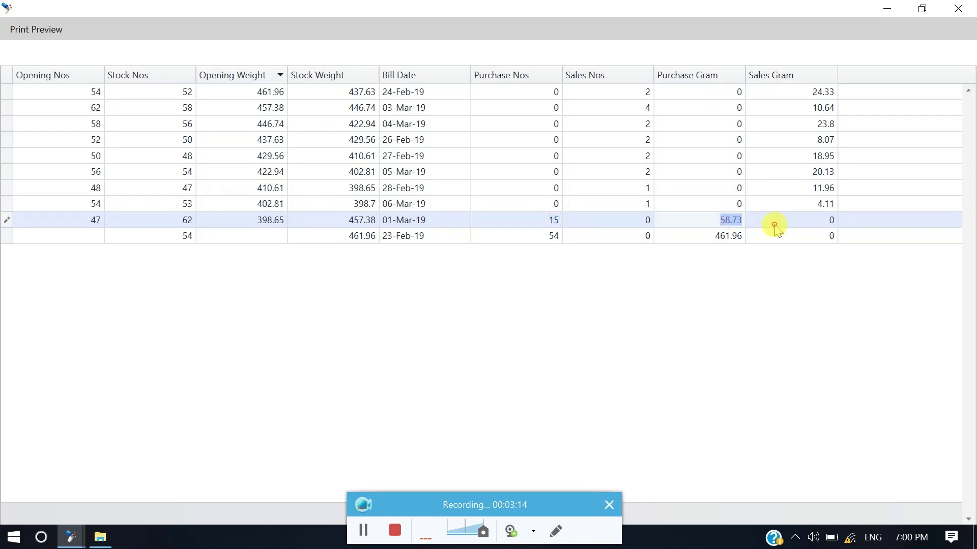
pyautogui.click(287, 220)
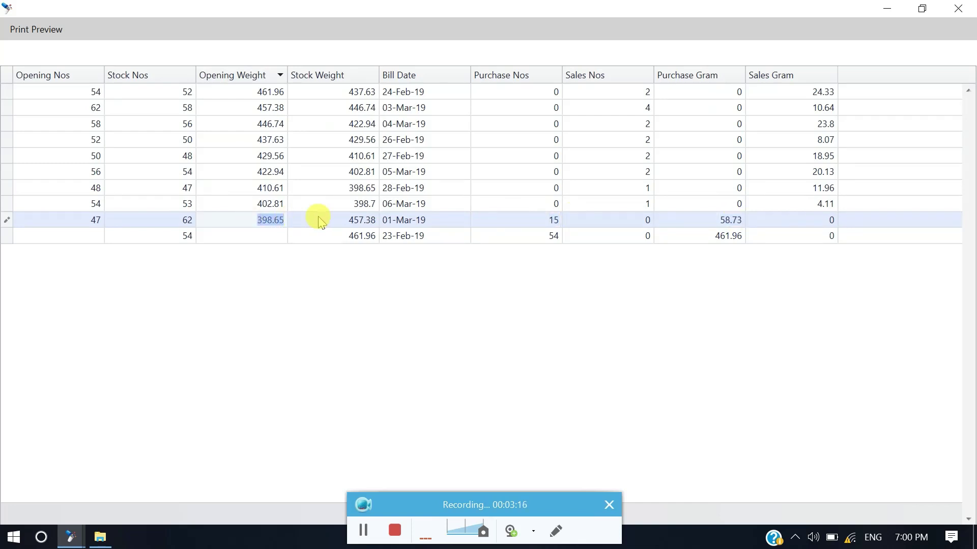
# Step: Sort by Bill Date, check 03-Mar-19 (opening 457.38, stock 446.74), then close the preview
pyautogui.click(435, 77)
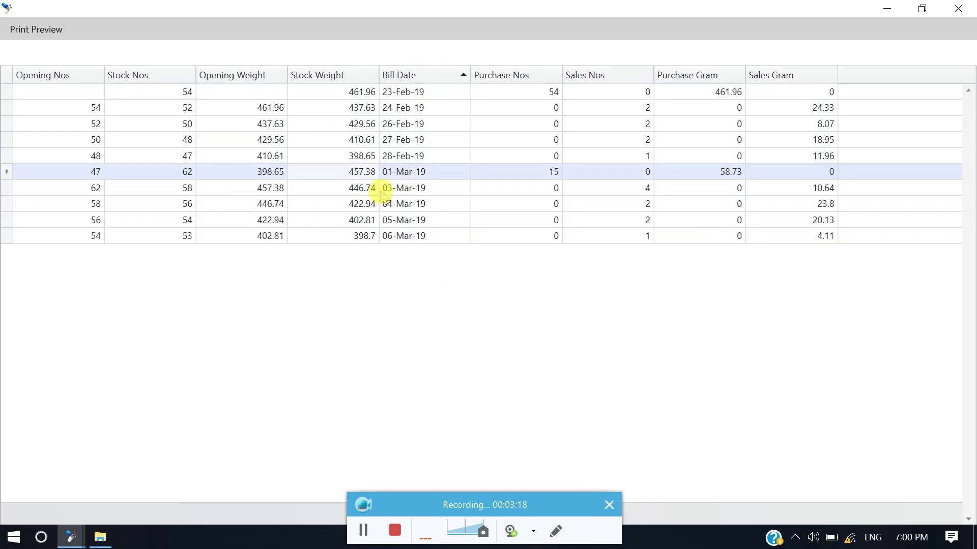
pyautogui.click(351, 172)
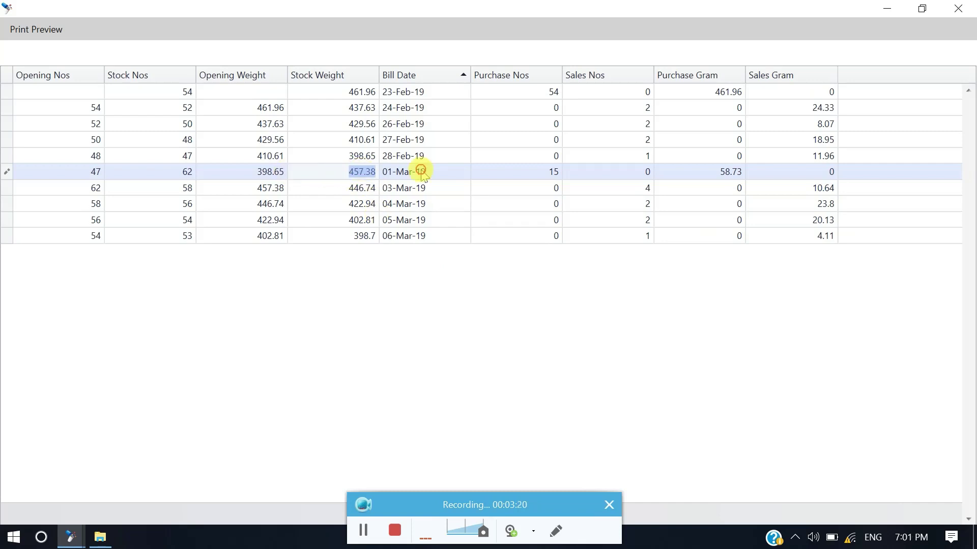
pyautogui.click(253, 189)
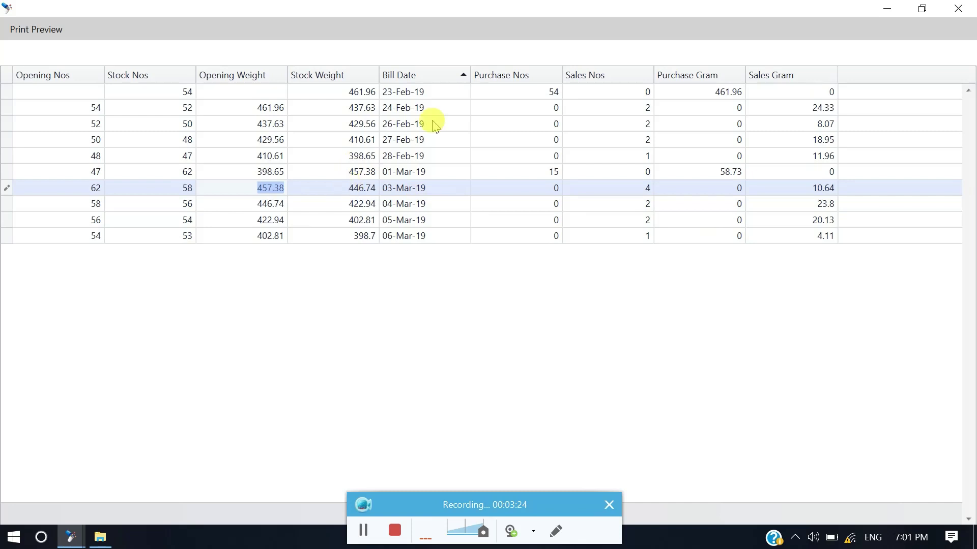
pyautogui.click(320, 158)
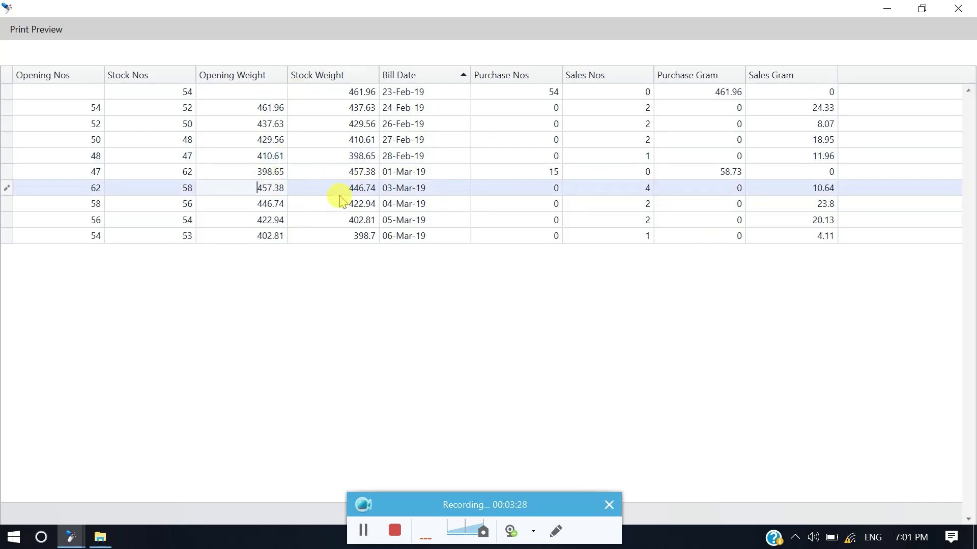
pyautogui.click(351, 188)
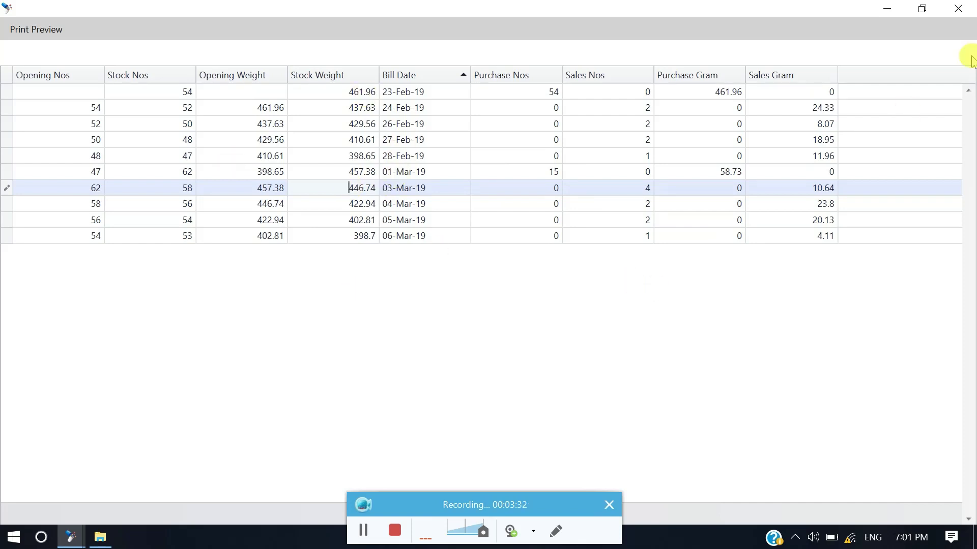
pyautogui.click(958, 8)
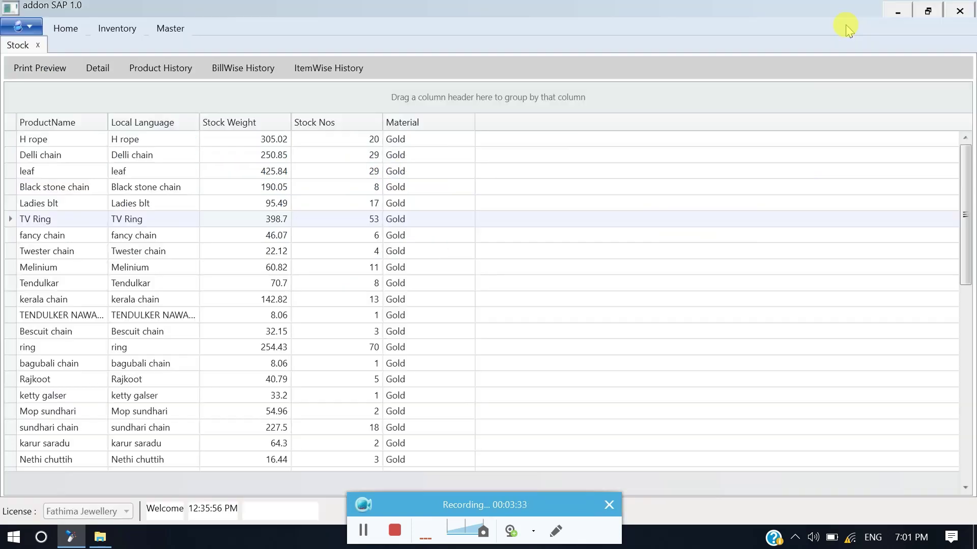
pyautogui.click(236, 74)
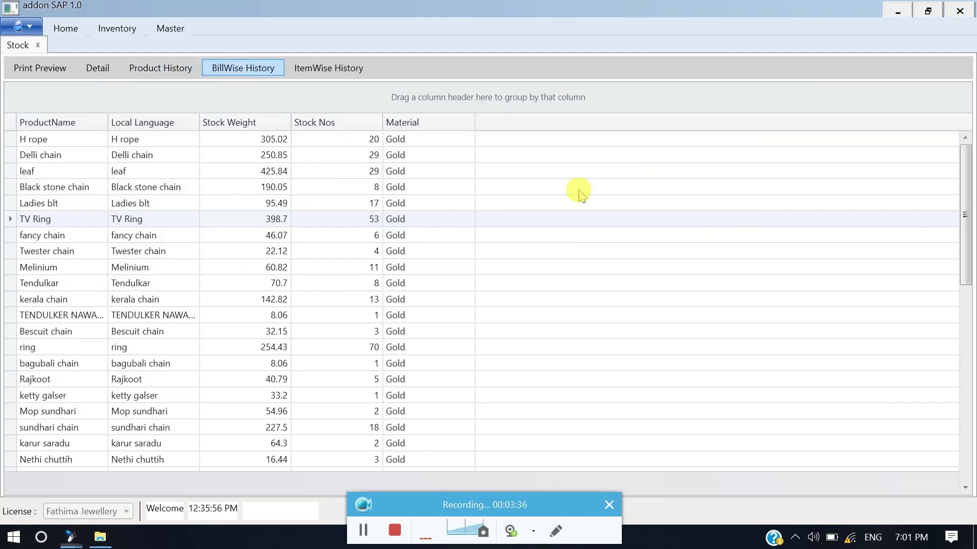
pyautogui.click(723, 31)
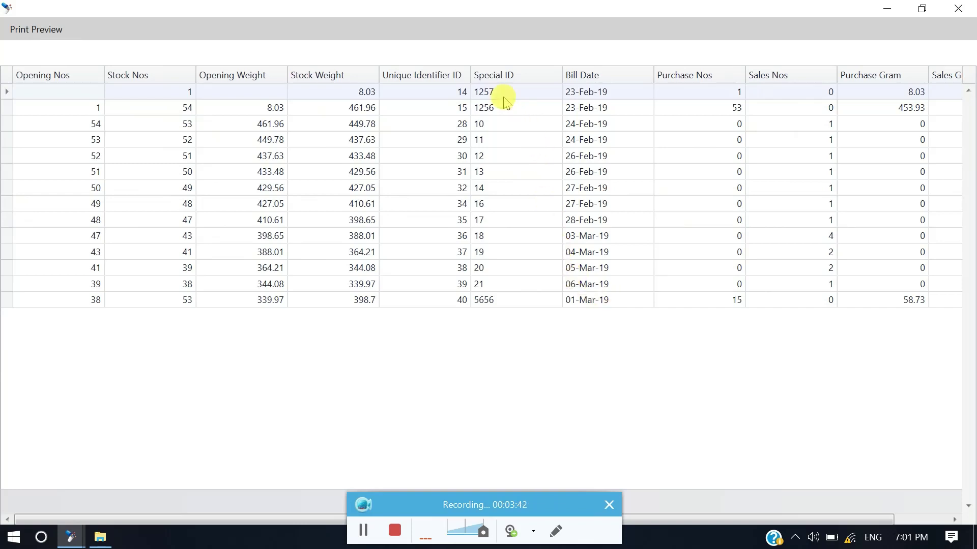
pyautogui.click(735, 97)
pyautogui.click(511, 97)
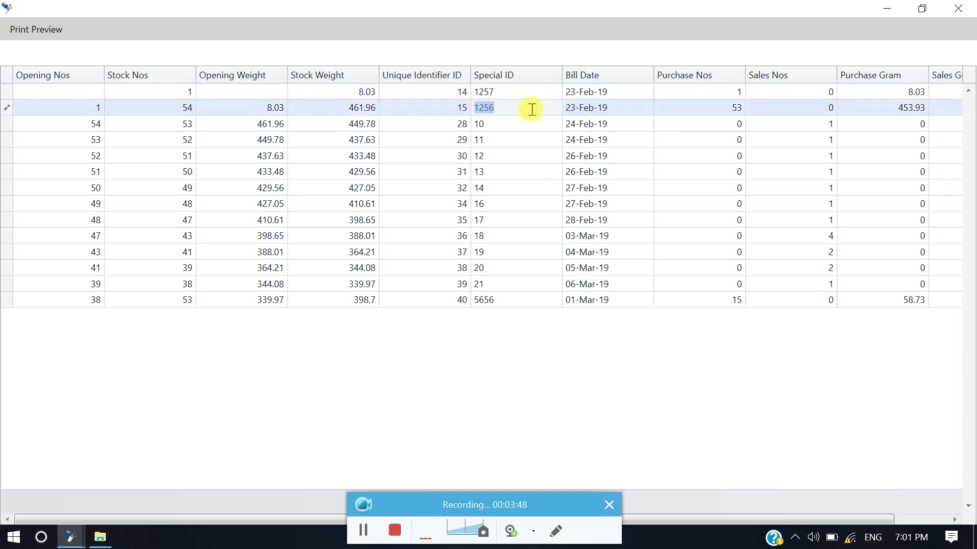
pyautogui.click(725, 110)
pyautogui.moveTo(729, 110); pyautogui.dragTo(758, 116)
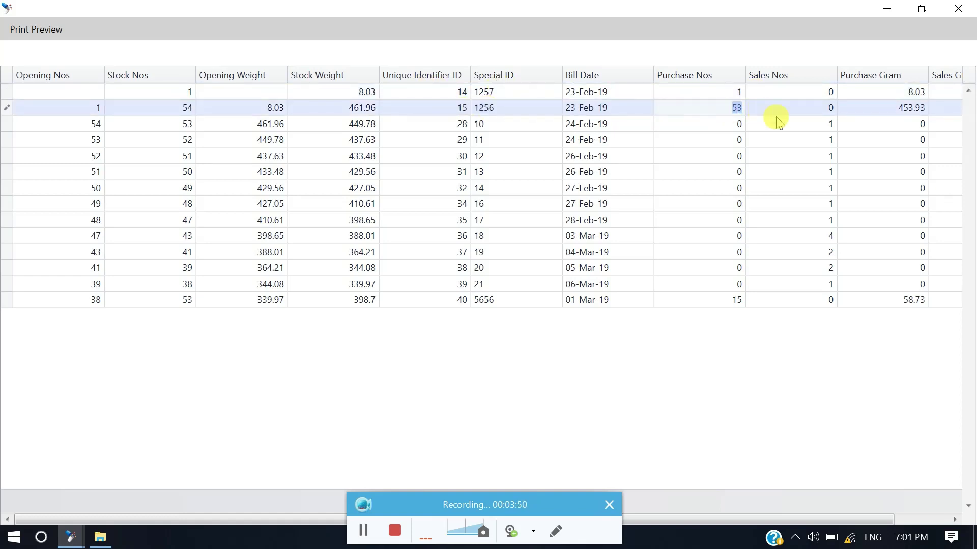
pyautogui.click(871, 110)
pyautogui.moveTo(883, 107); pyautogui.dragTo(959, 107)
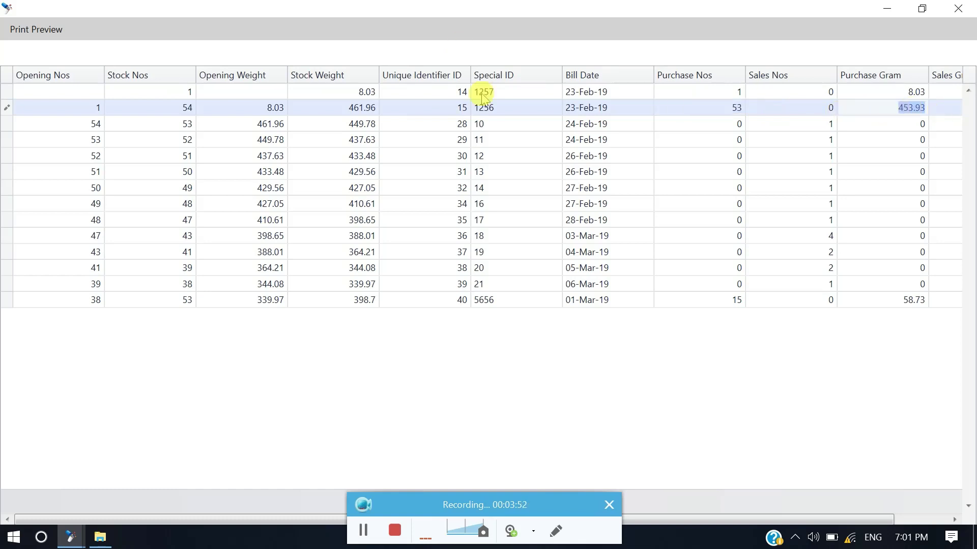
pyautogui.click(489, 121)
pyautogui.moveTo(489, 121); pyautogui.dragTo(445, 118)
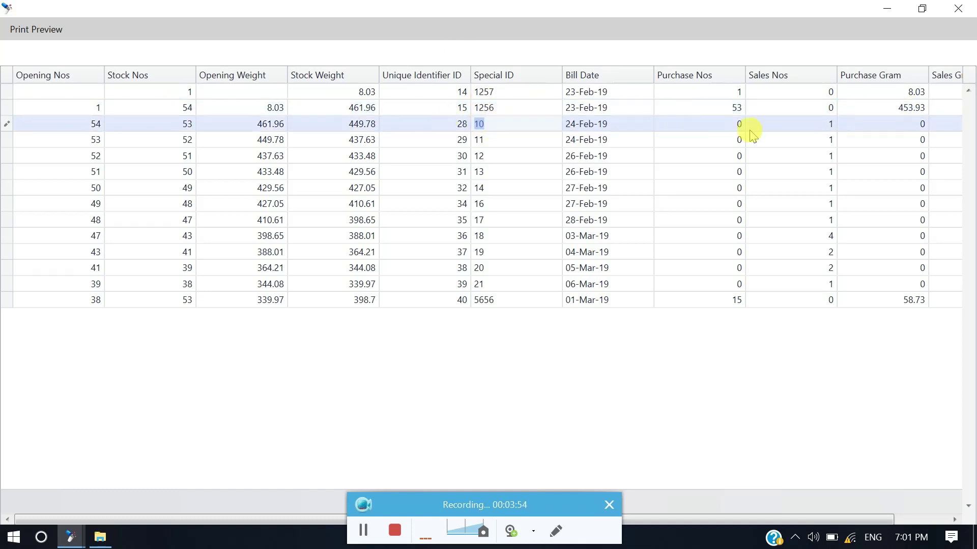
pyautogui.moveTo(701, 516); pyautogui.dragTo(801, 517)
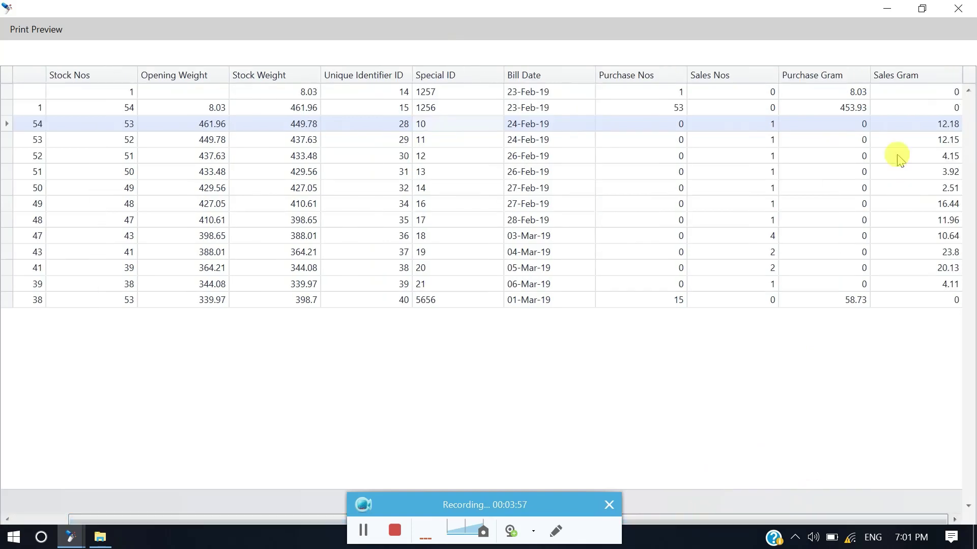
pyautogui.click(445, 139)
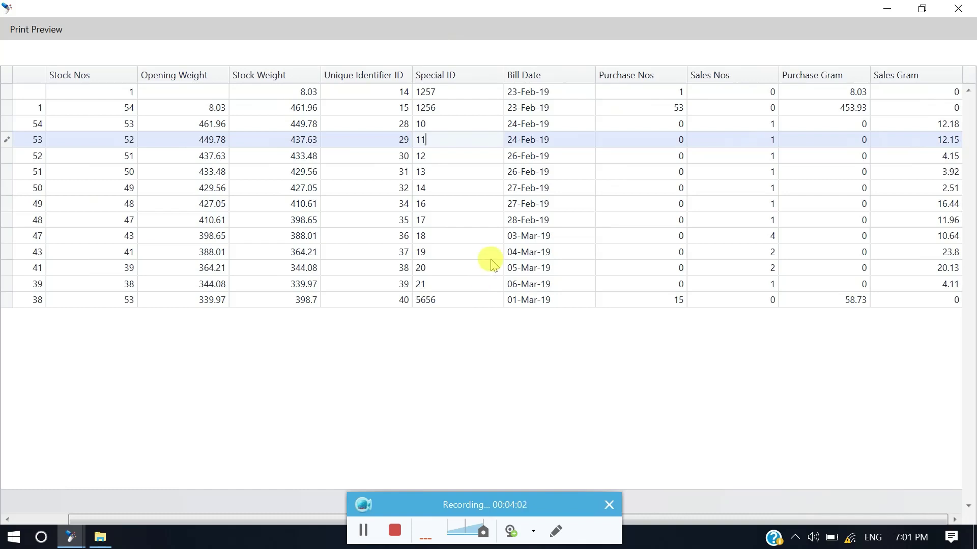
pyautogui.click(439, 300)
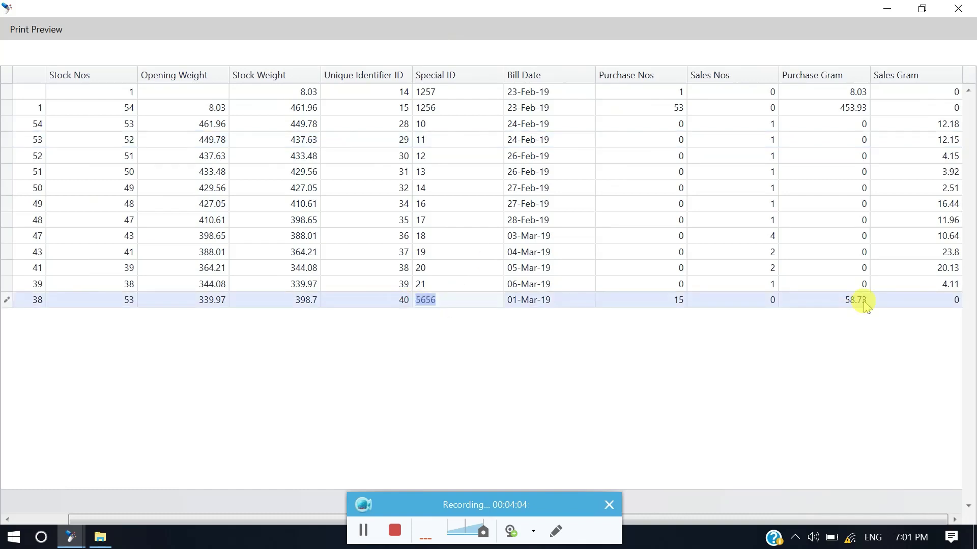
pyautogui.click(826, 300)
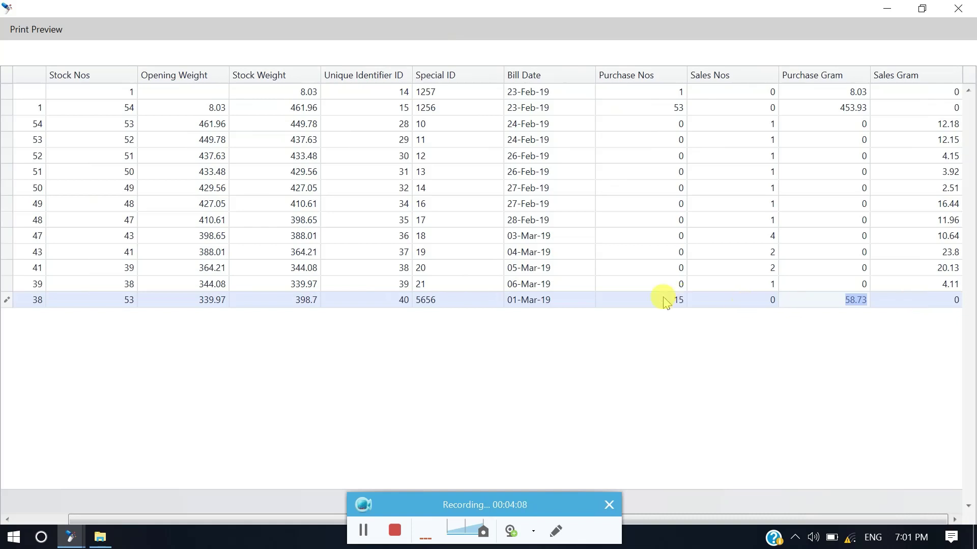
pyautogui.click(632, 300)
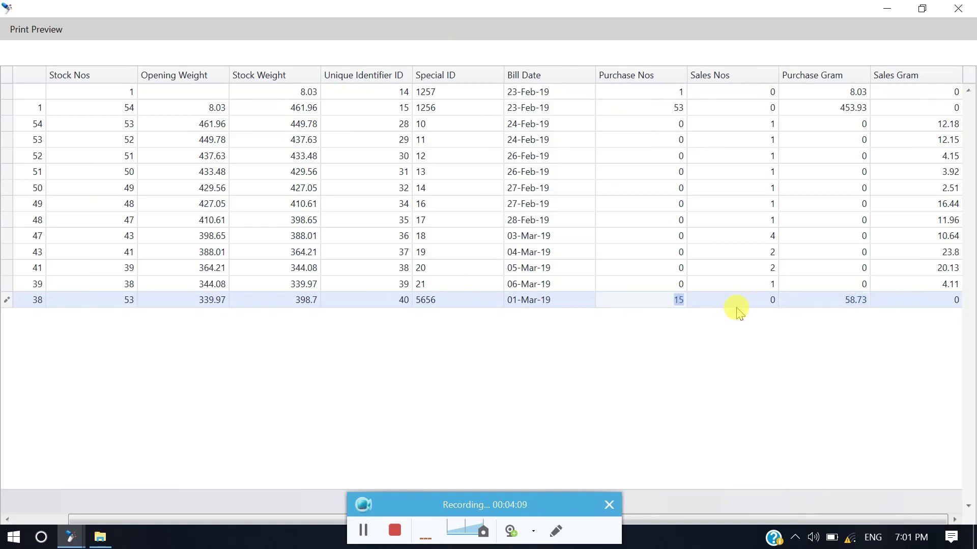
pyautogui.click(958, 8)
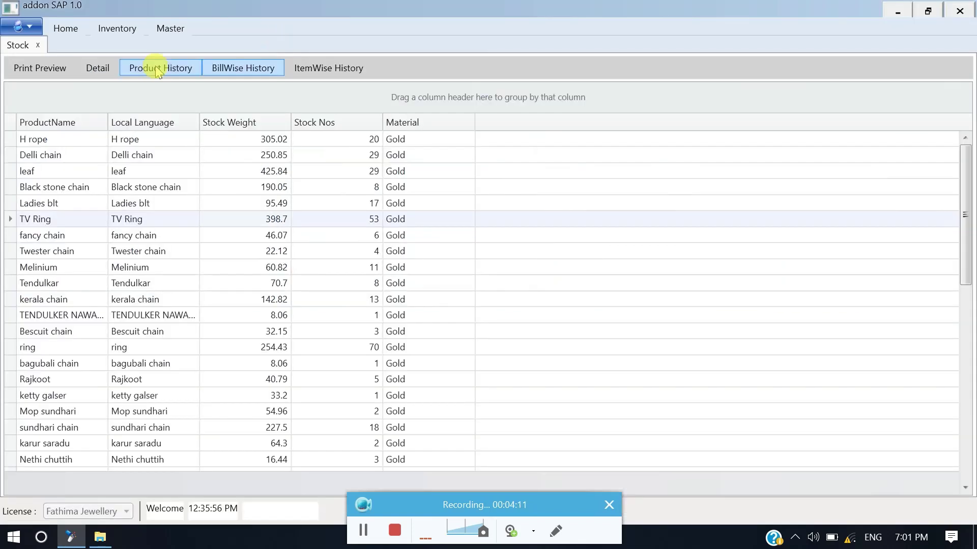
pyautogui.click(329, 73)
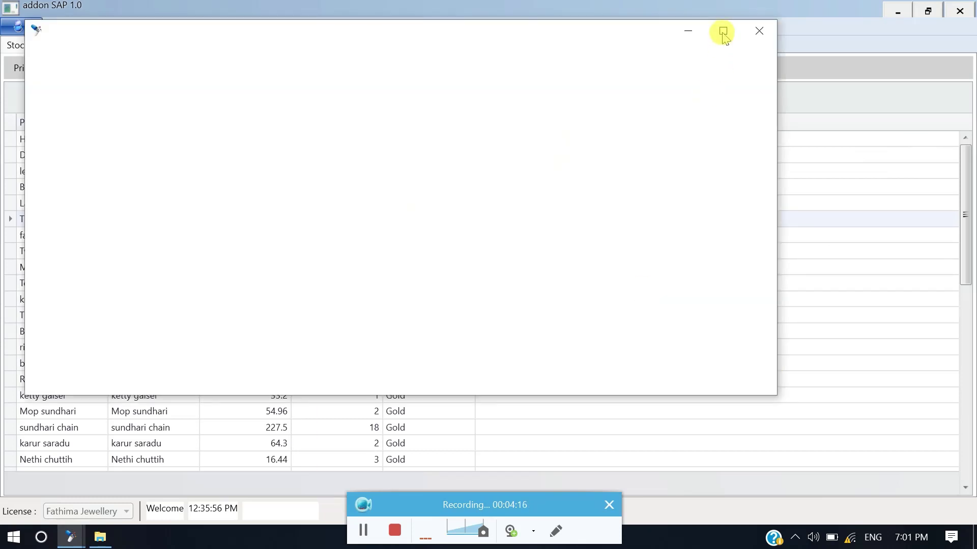
pyautogui.click(722, 32)
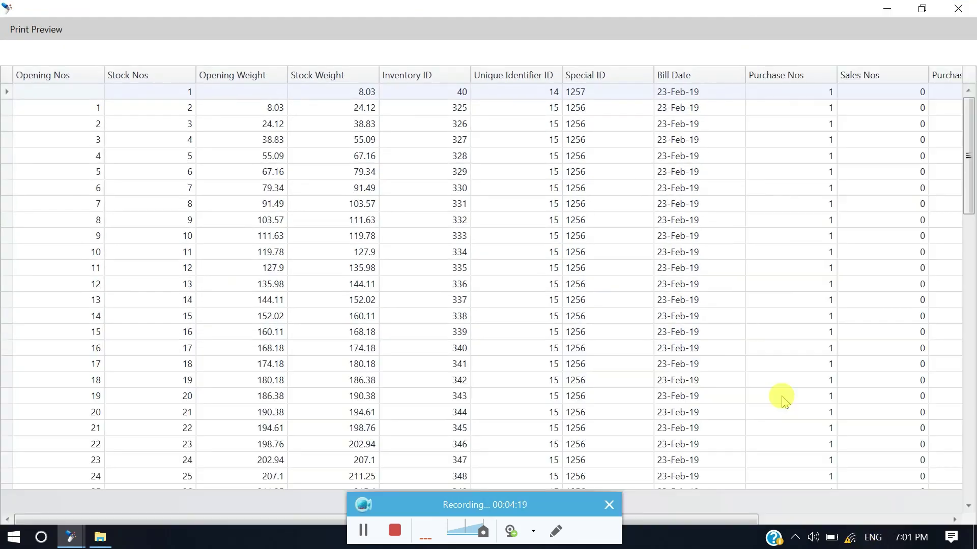
pyautogui.click(186, 95)
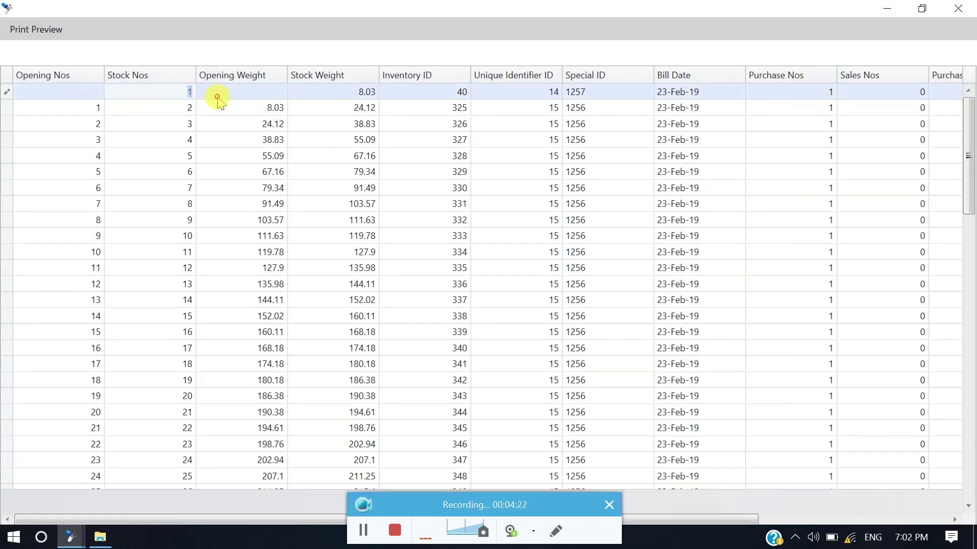
pyautogui.scroll(-8, 188, 446)
pyautogui.scroll(-15, 187, 447)
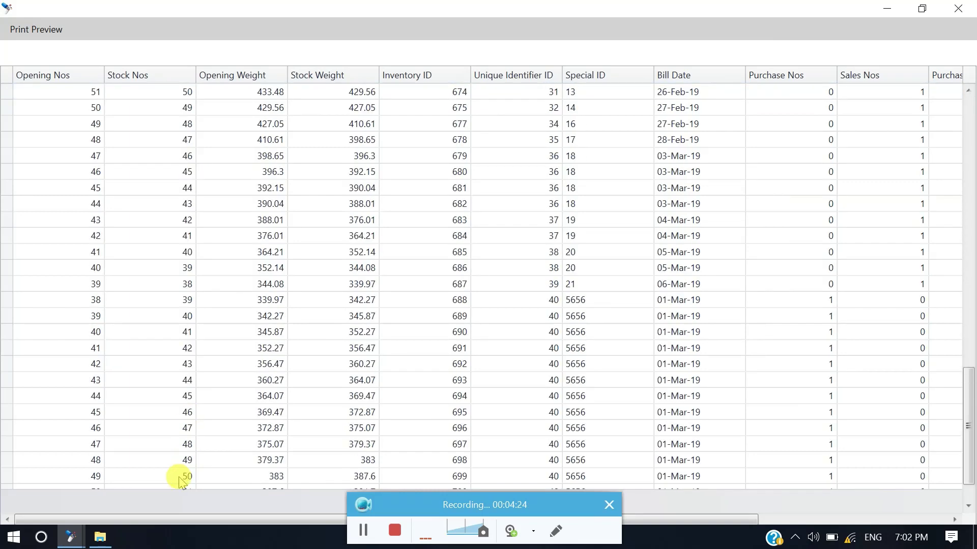
pyautogui.click(176, 477)
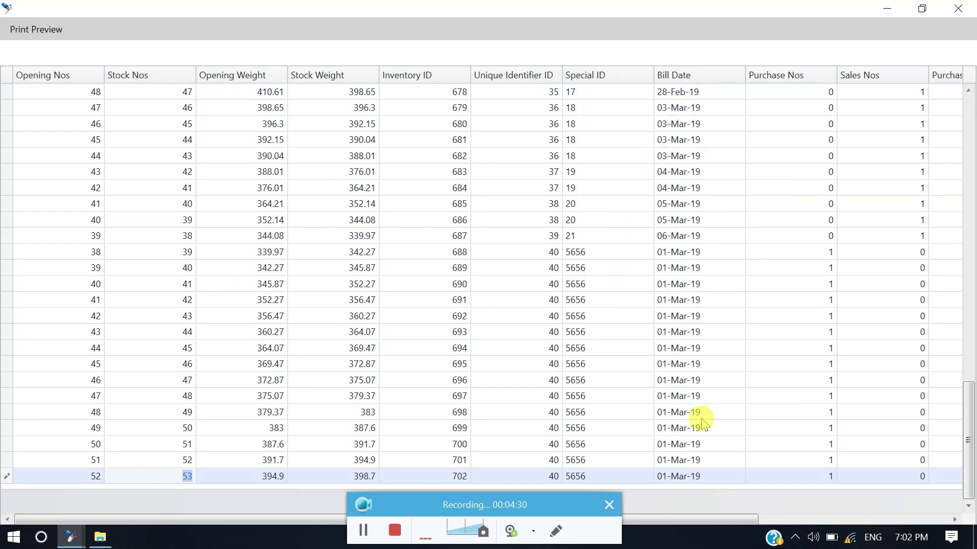
pyautogui.moveTo(685, 517); pyautogui.dragTo(885, 506)
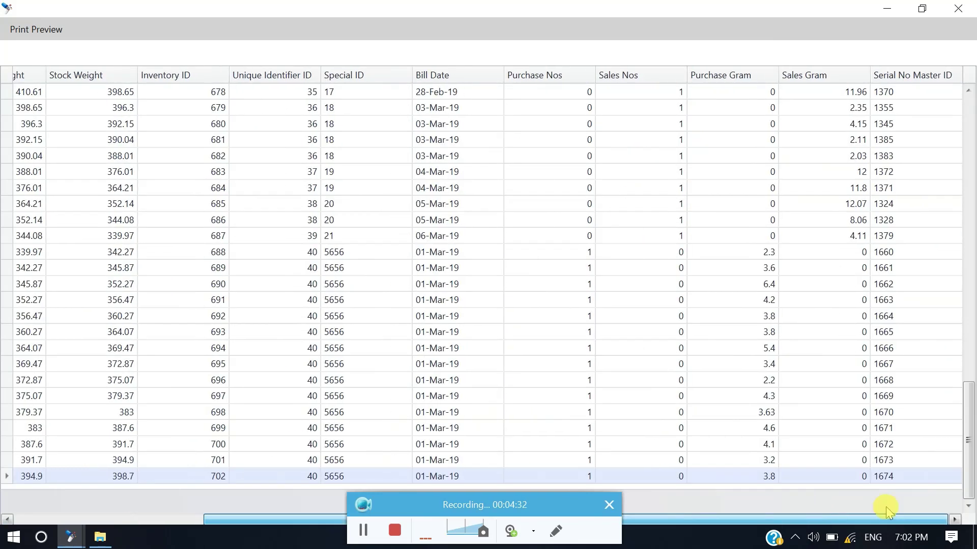
pyautogui.click(724, 109)
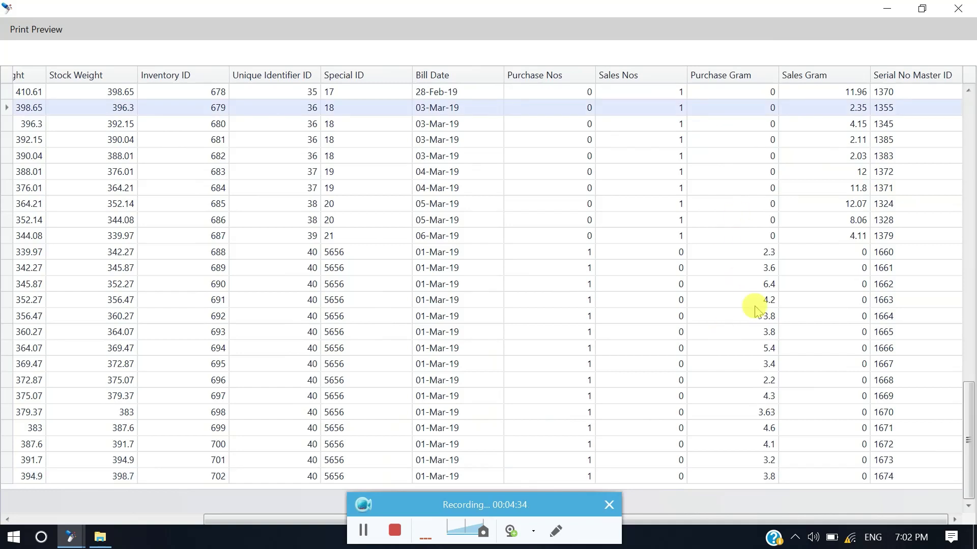
pyautogui.click(903, 138)
pyautogui.press('Down')
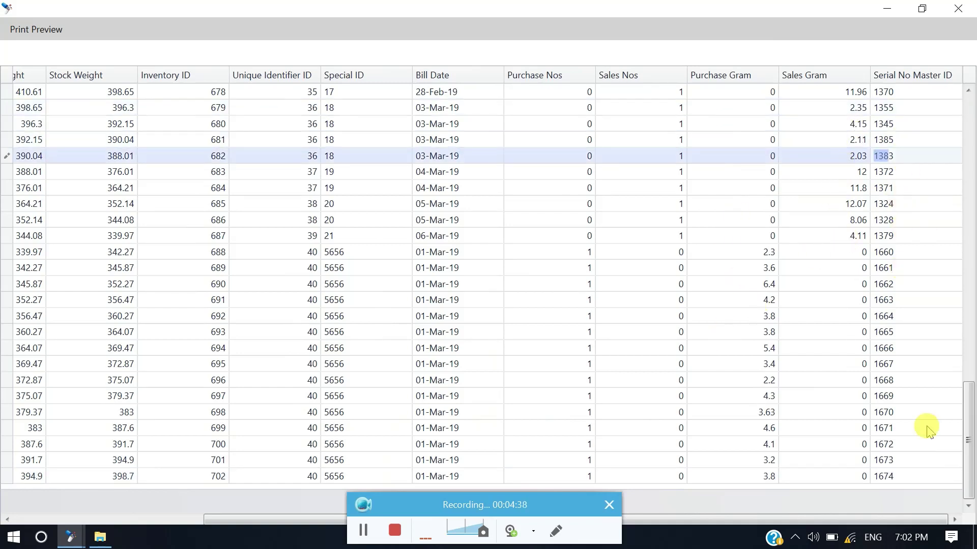
pyautogui.click(958, 8)
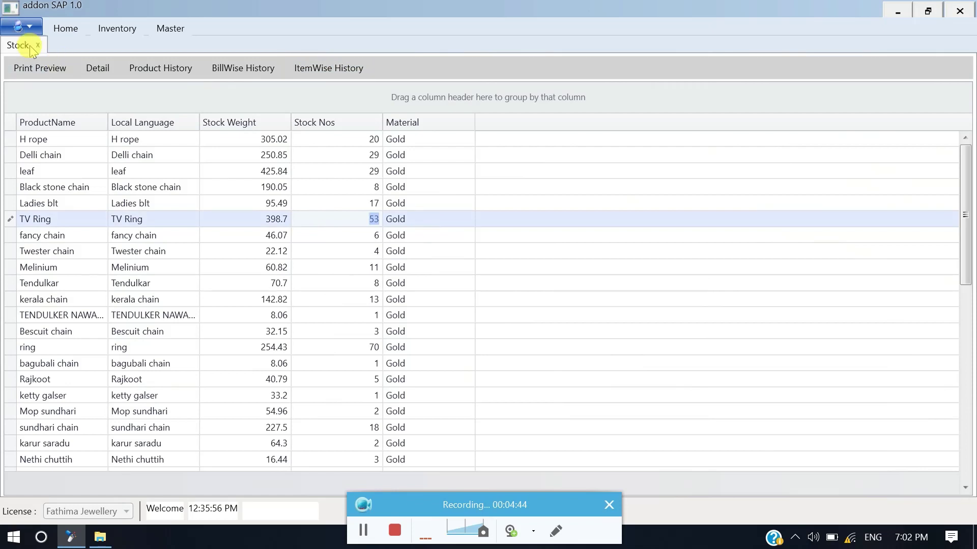
# Step: Open Category Stock, check the Ring category's count of 199 and its weight, then close it
pyautogui.click(80, 32)
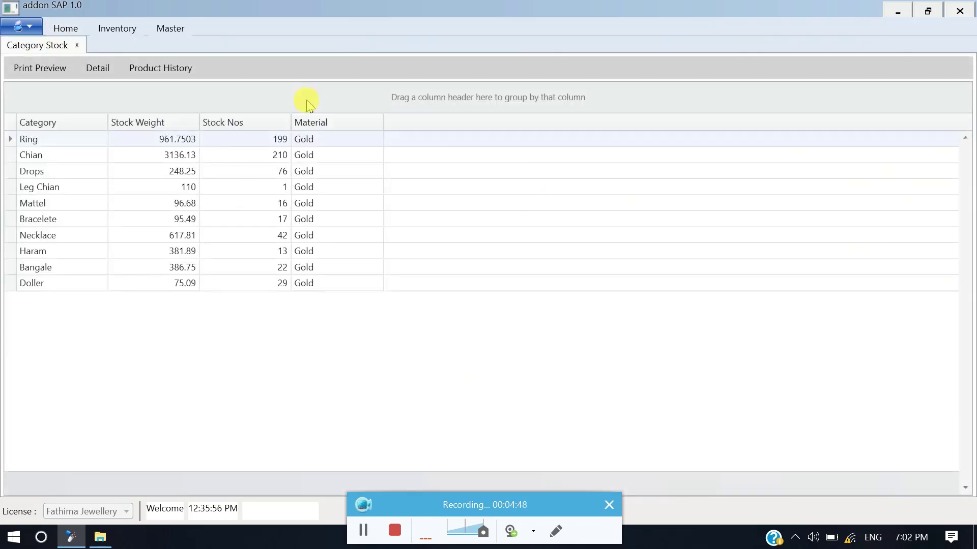
pyautogui.click(296, 140)
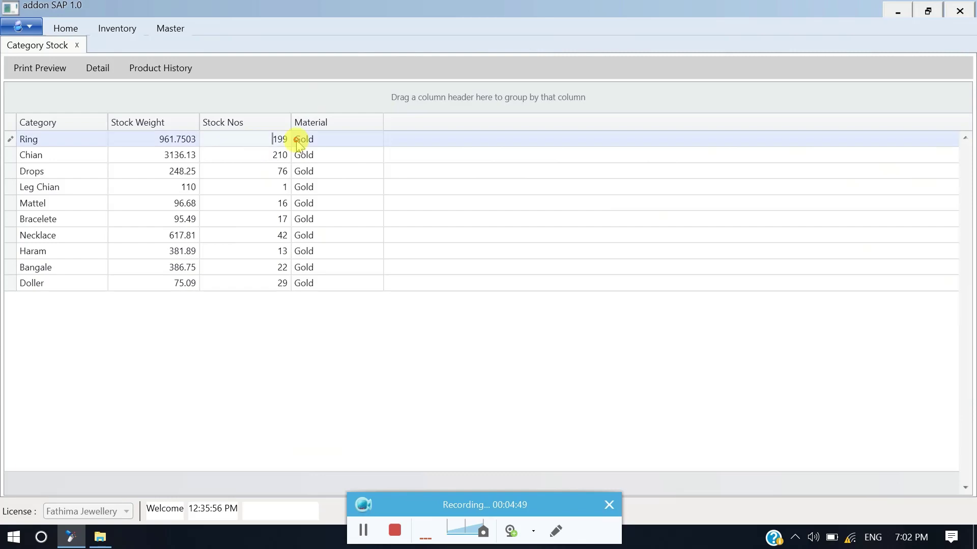
pyautogui.click(126, 144)
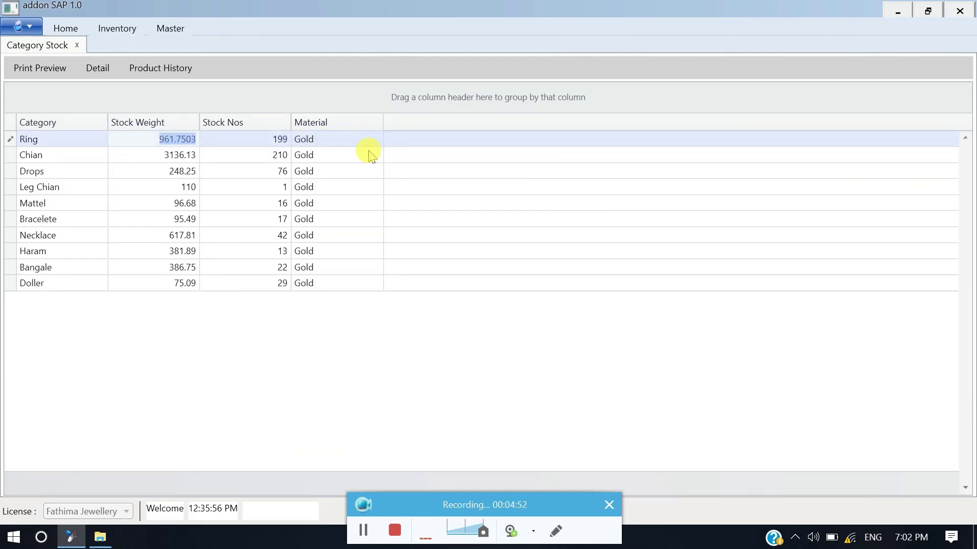
pyautogui.click(77, 46)
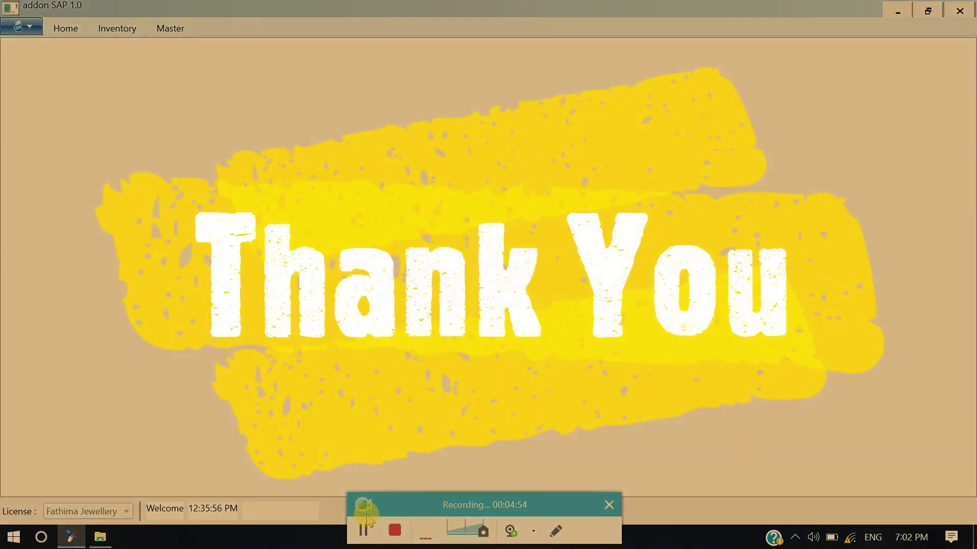
pyautogui.click(399, 532)
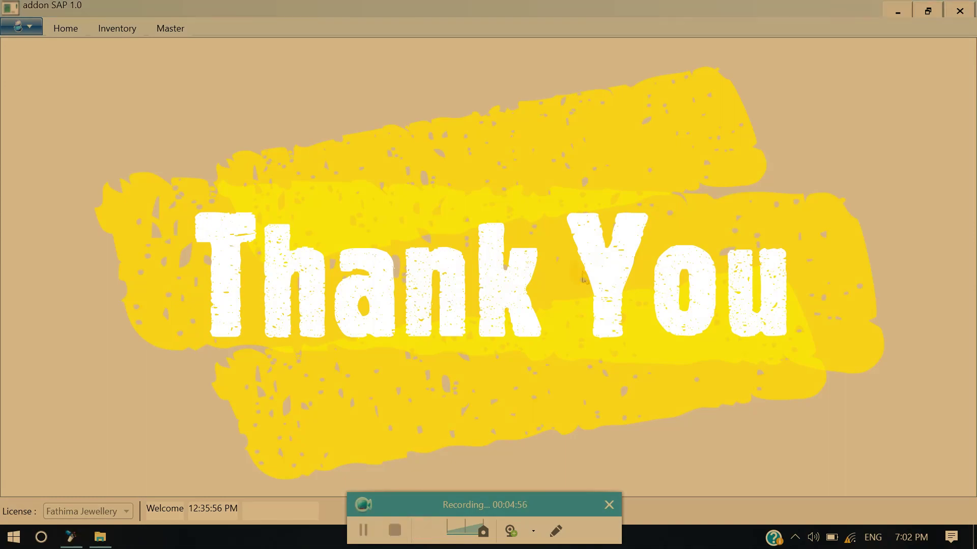